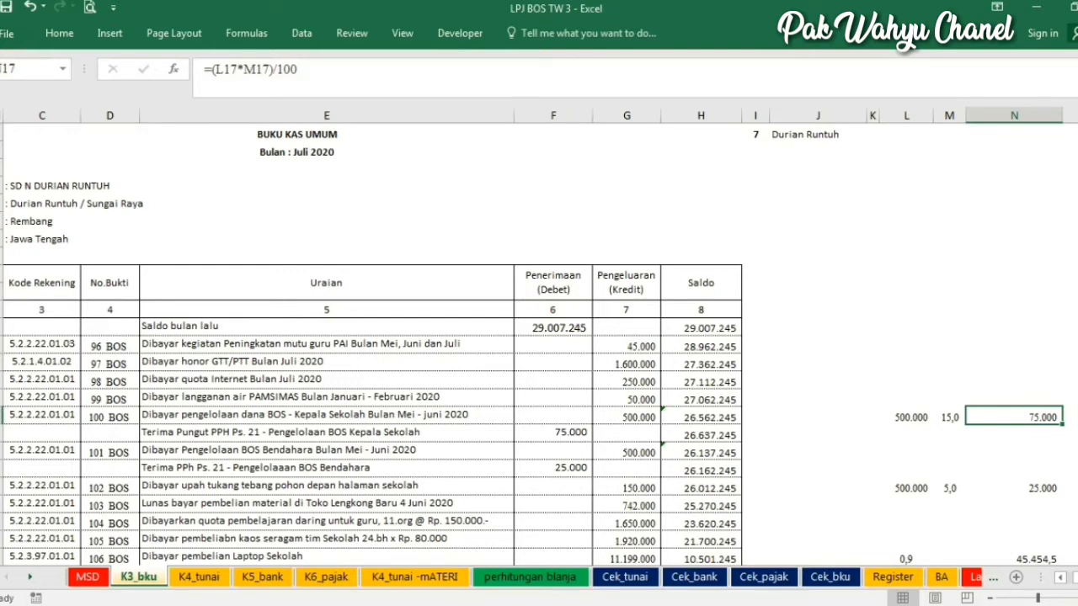
Look through the July 2020 general cash book entries on the K3_bku sheet, down to the totals and signature block.
scroll(539, 345, down, 4)
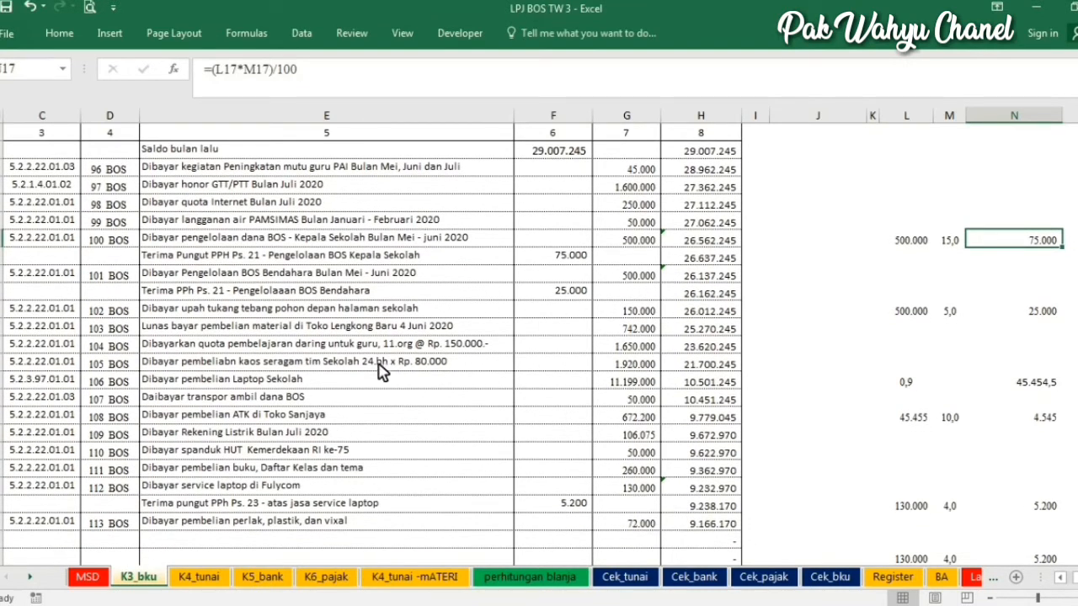
scroll(352, 373, up, 3)
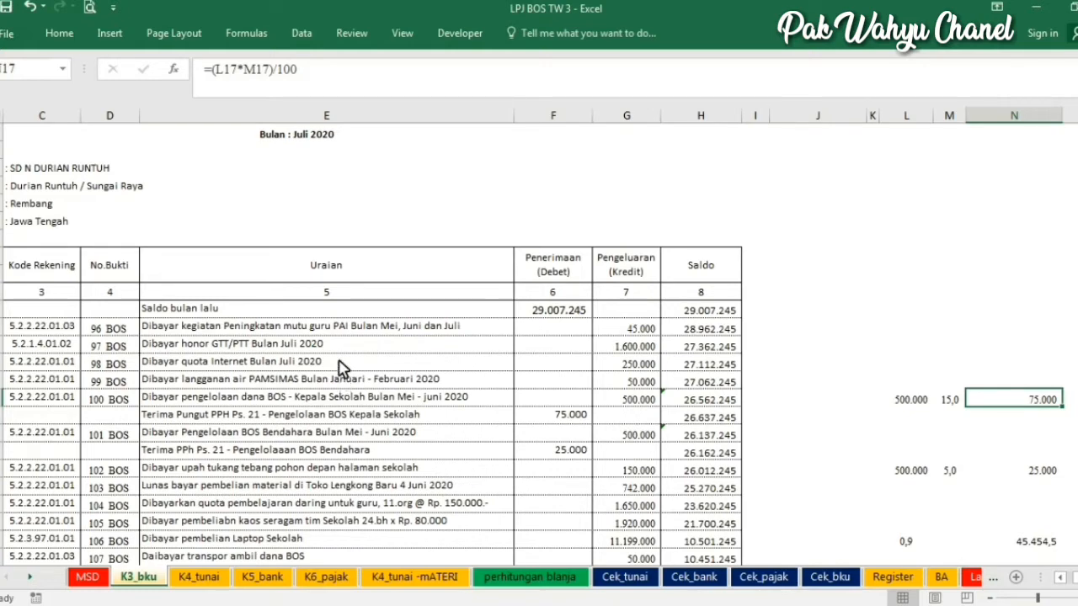
scroll(341, 367, down, 3)
scroll(342, 365, up, 2)
scroll(342, 368, down, 2)
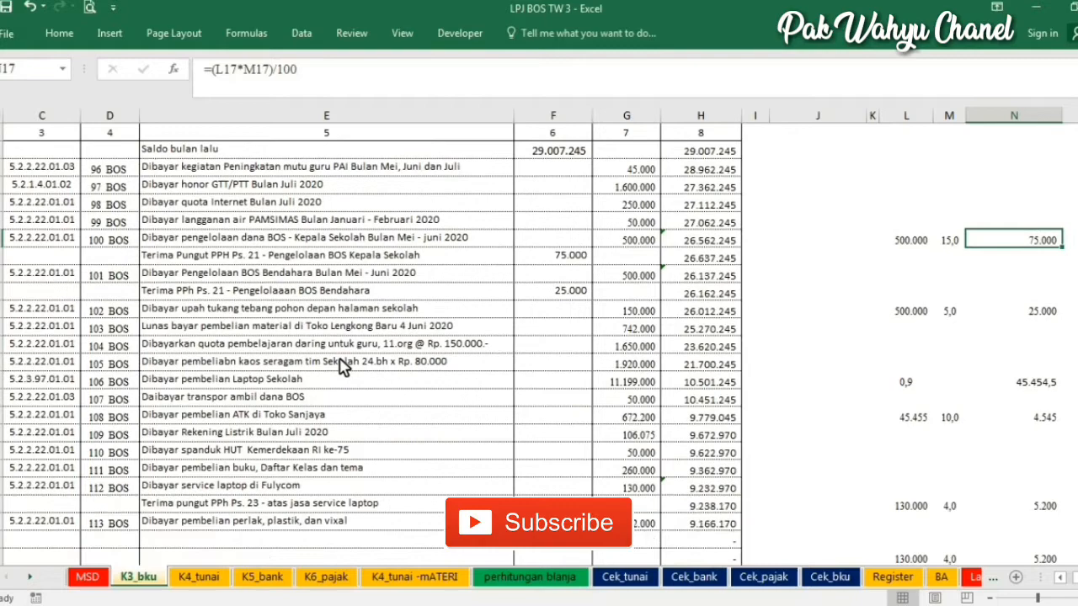
scroll(337, 370, up, 3)
scroll(327, 379, down, 4)
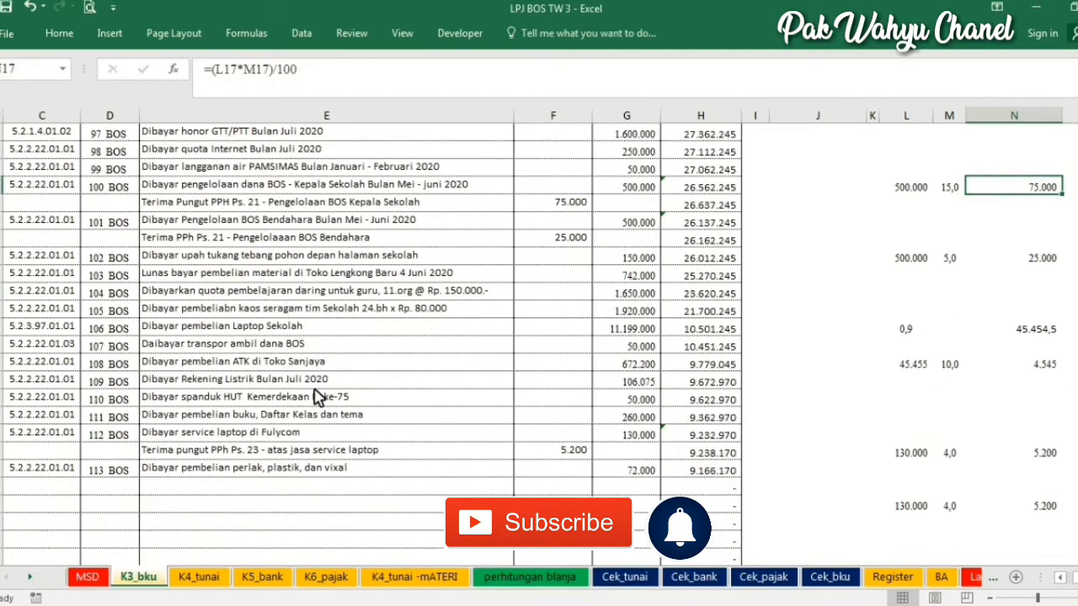
scroll(475, 416, down, 3)
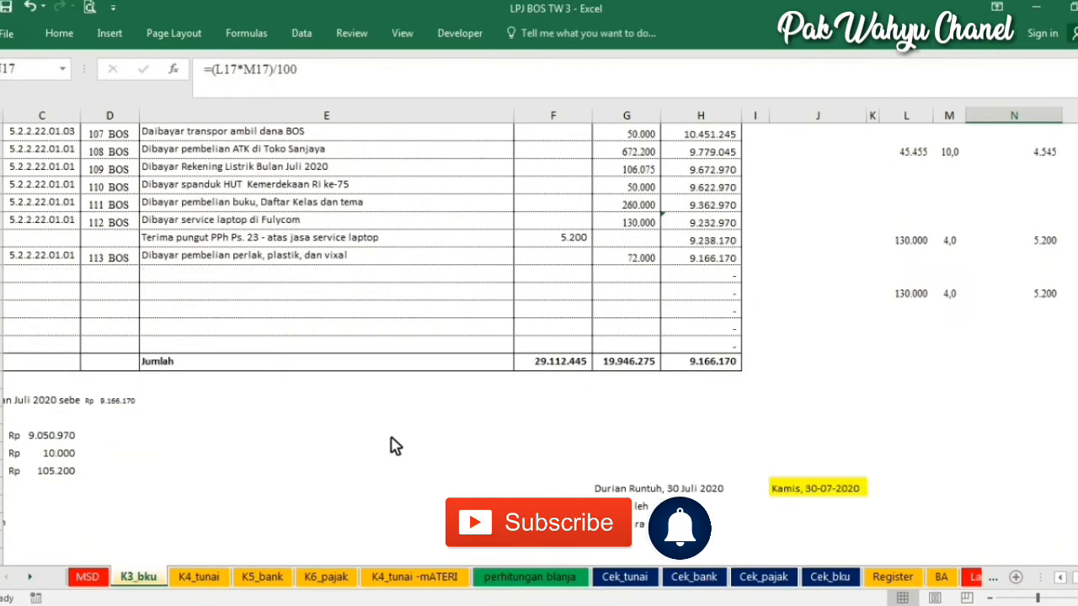
scroll(404, 440, up, 8)
scroll(366, 396, down, 8)
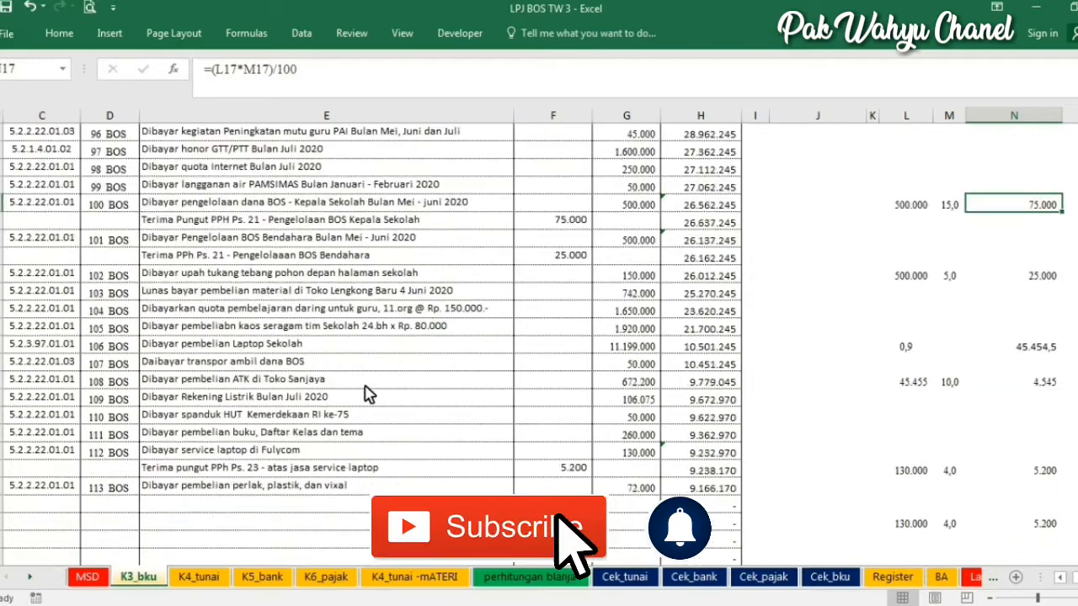
scroll(368, 392, up, 4)
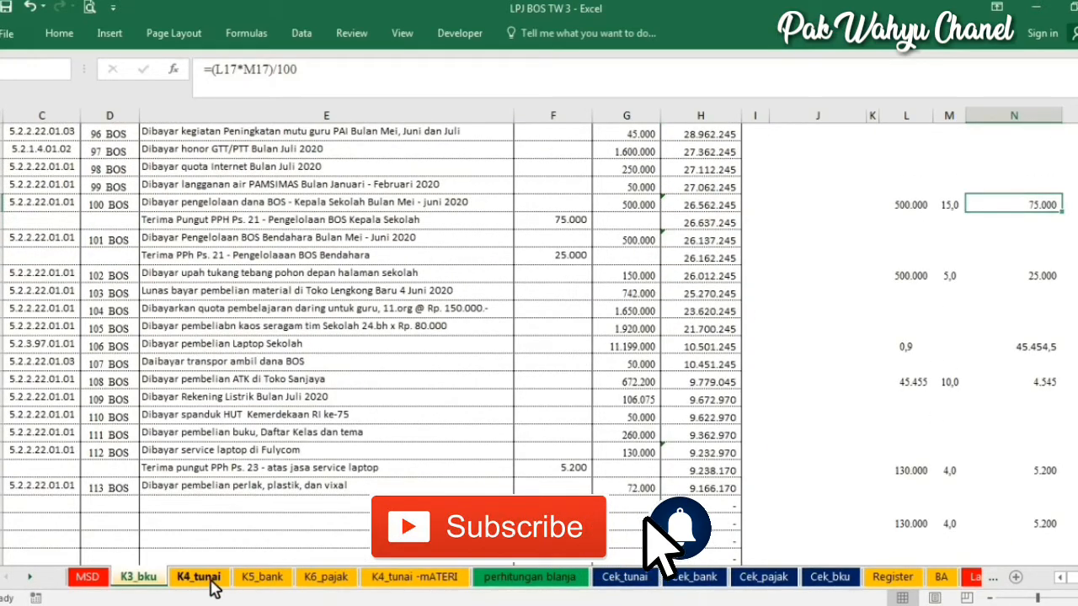
View the K4_tunai, K5_bank and K6_pajak sheets in turn, and return to the K3_bku sheet.
click(221, 578)
click(263, 584)
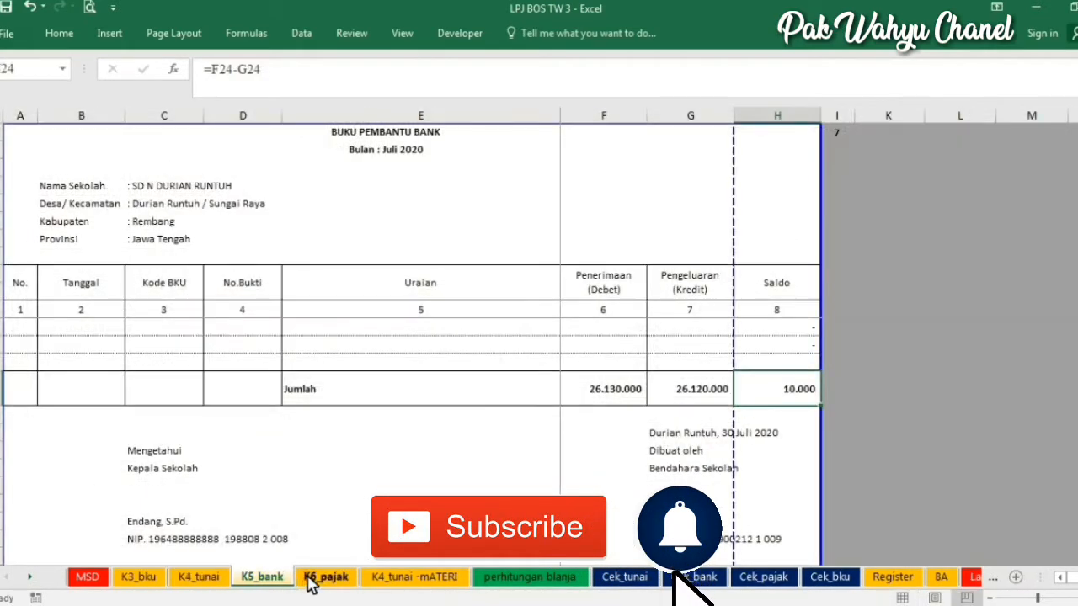
click(335, 583)
scroll(413, 409, down, 3)
scroll(570, 392, up, 3)
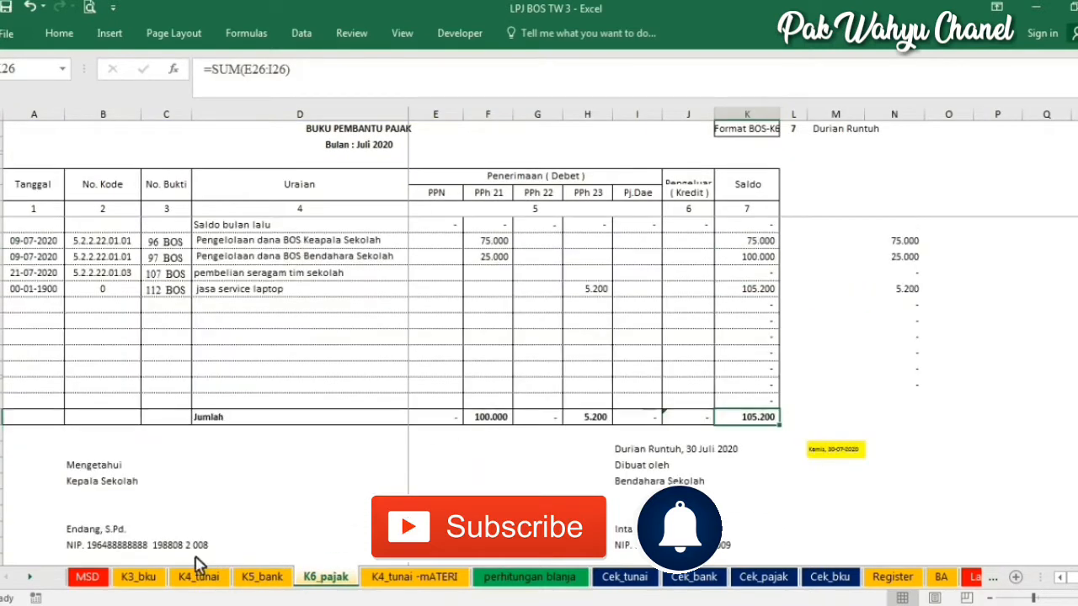
click(149, 581)
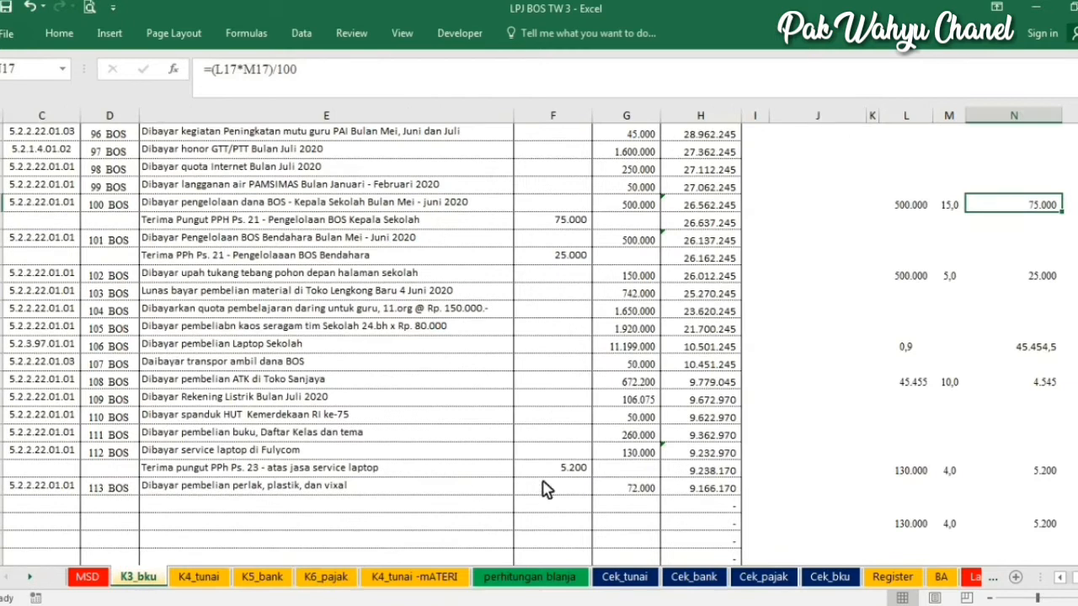
Inspect the formulas behind the month number in cell I1 and the village name in cell J1 on K3_bku.
drag(1076, 195, 1077, 149)
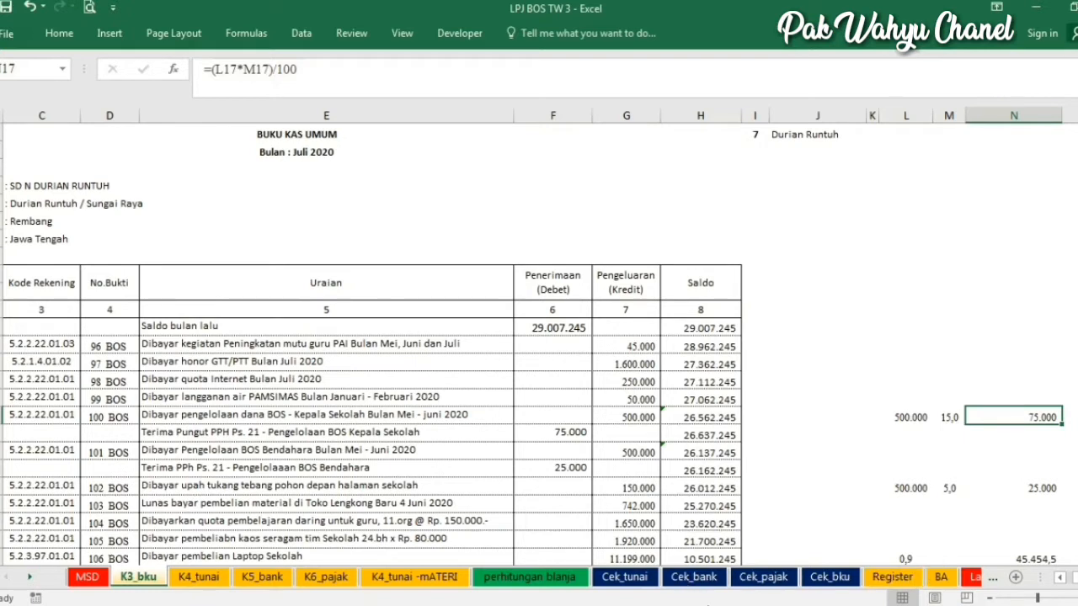
drag(1077, 163, 1077, 162)
click(758, 136)
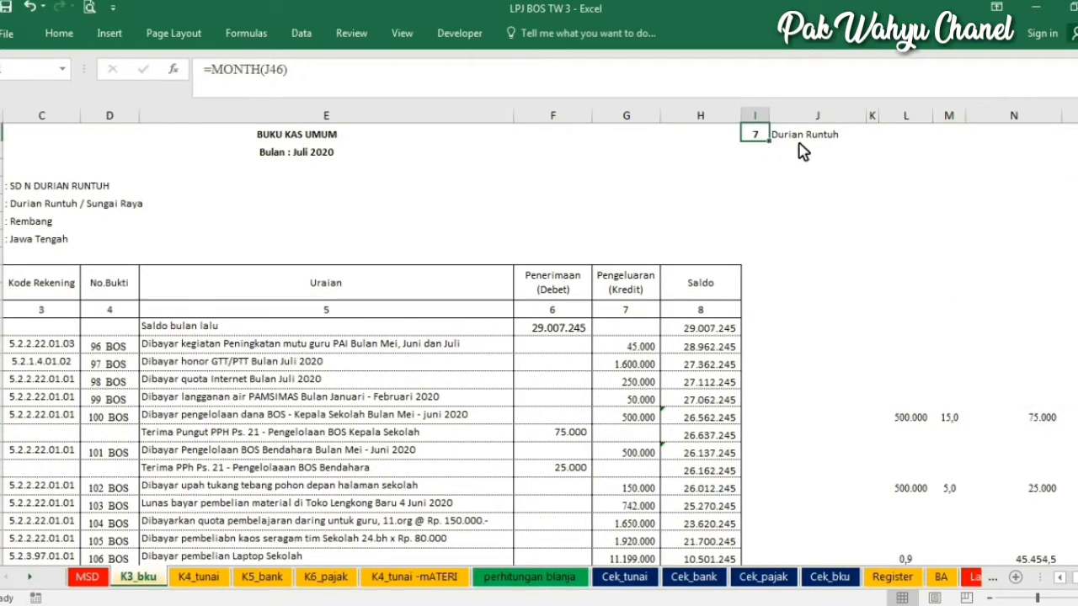
click(799, 140)
click(758, 138)
click(804, 136)
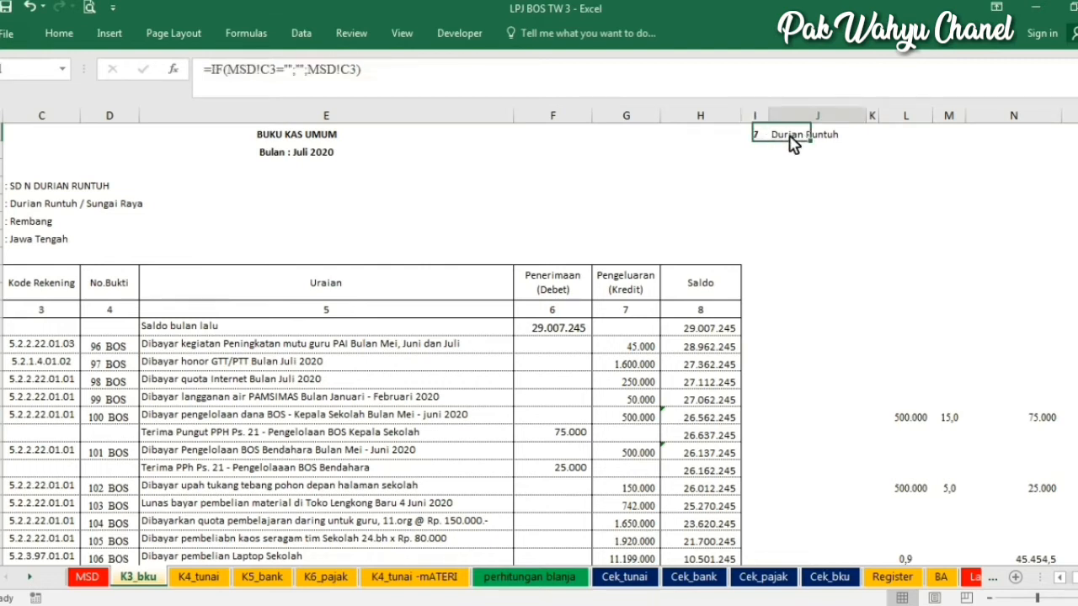
Examine the formula that builds the place-and-date line above the July signature block from cells J1 and J46.
mouse_move(1076, 160)
mouse_down()
mouse_move(1077, 182)
mouse_move(1077, 158)
mouse_up()
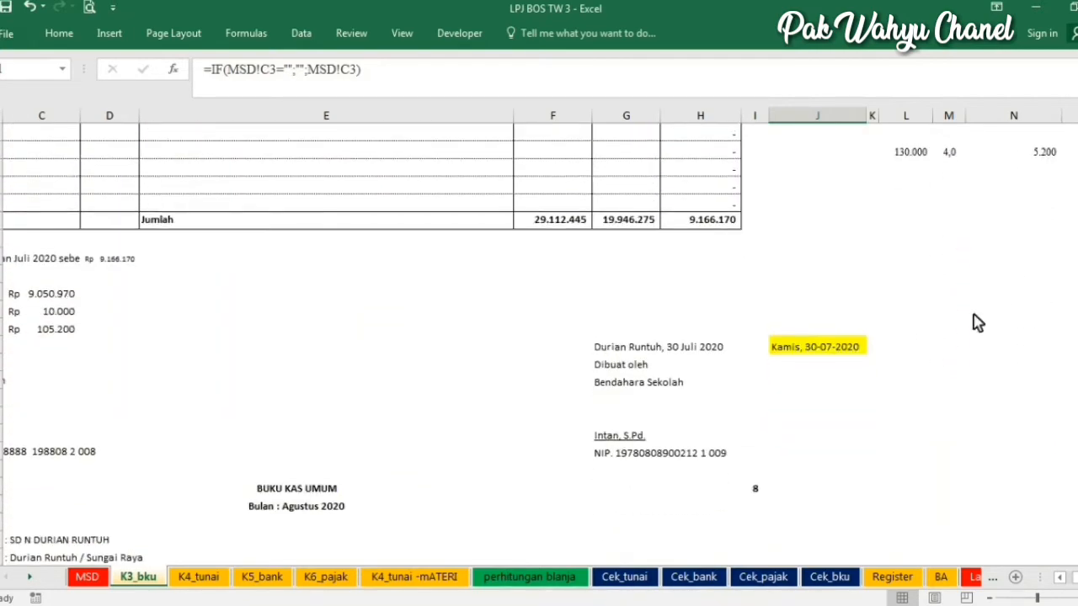
click(606, 352)
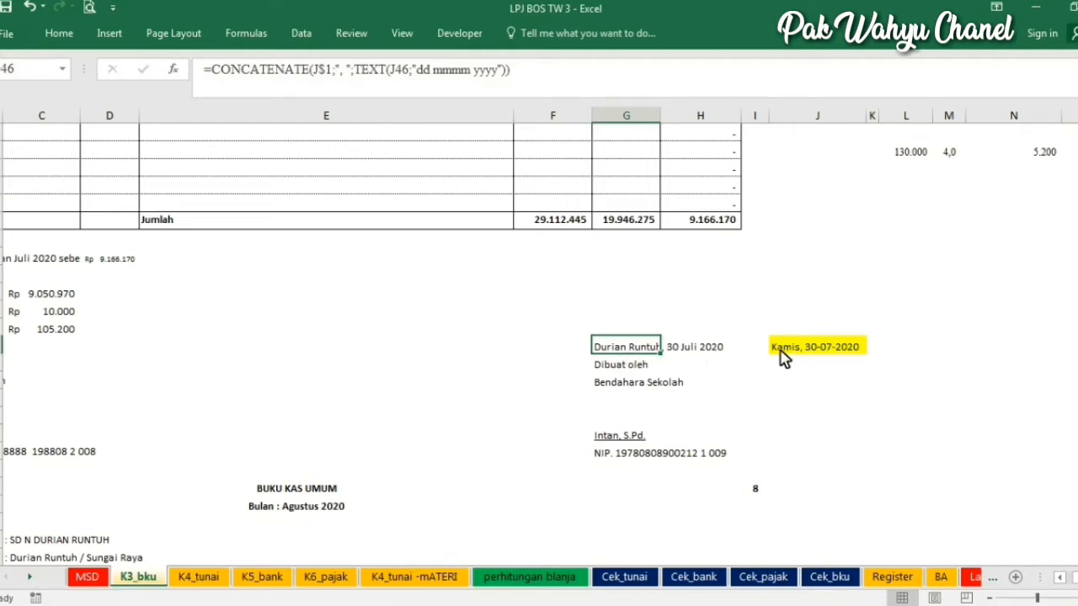
scroll(752, 291, up, 10)
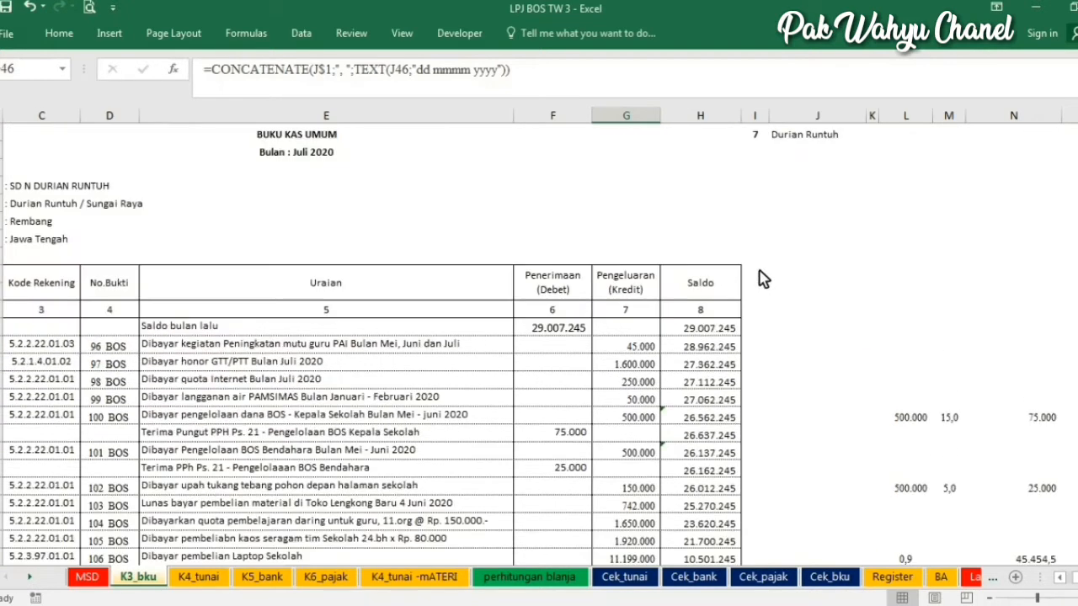
scroll(620, 409, down, 13)
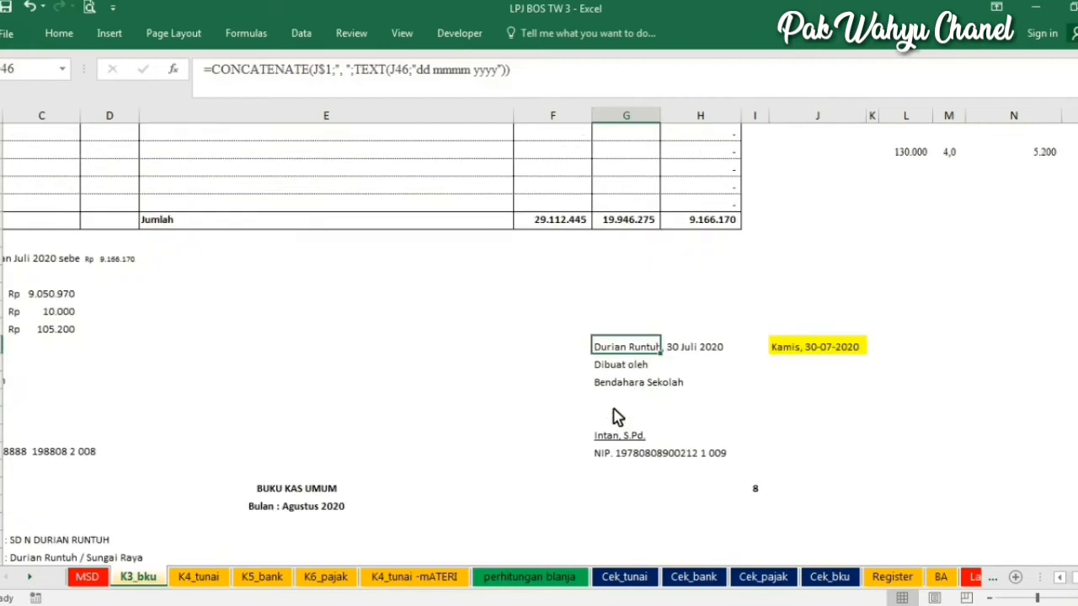
click(701, 352)
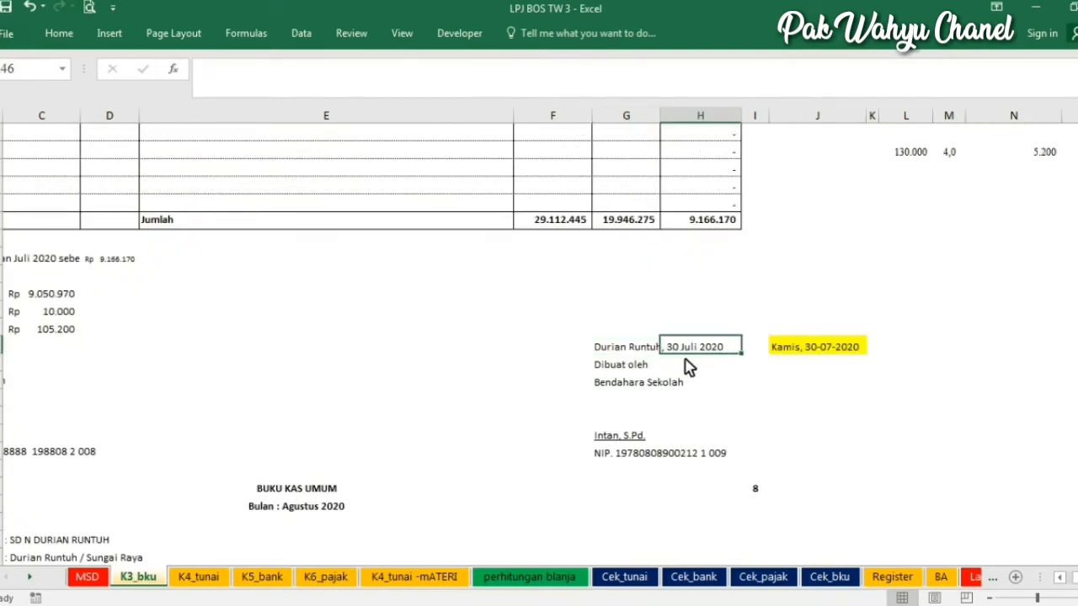
View the August 2020 general cash book below July's and return to the start of the July book.
scroll(539, 403, down, 3)
scroll(510, 403, down, 6)
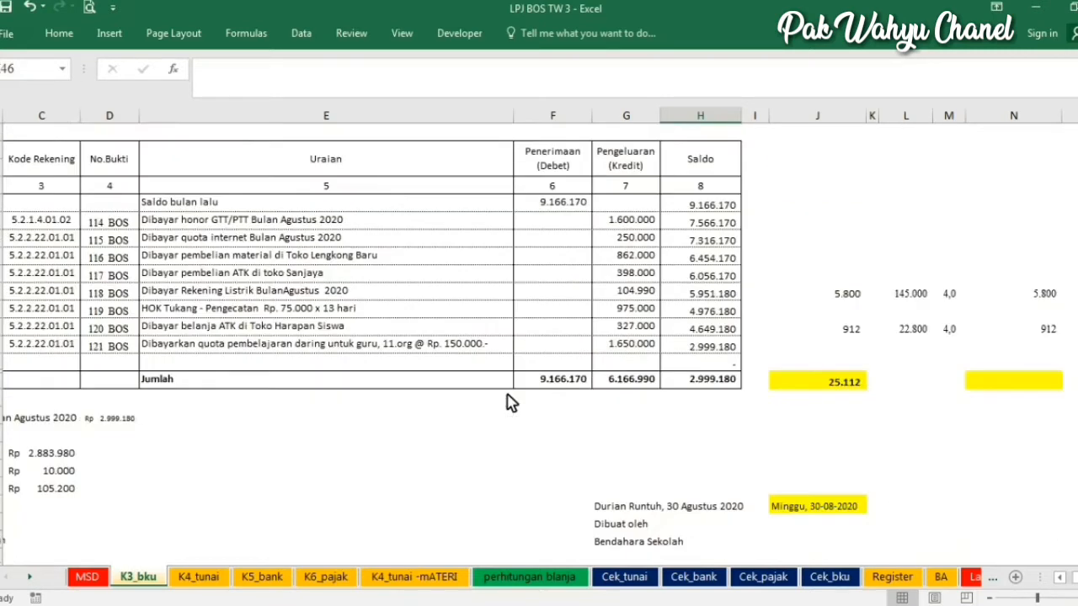
scroll(806, 401, up, 2)
scroll(975, 313, up, 12)
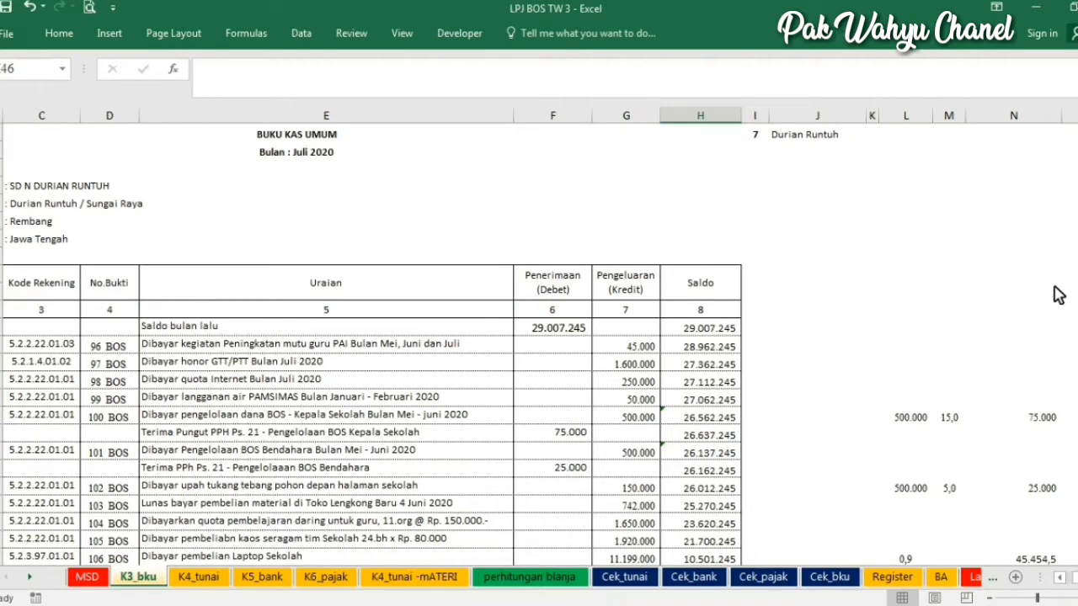
Inspect the PPh 21 calculation beside entry 100 BOS: the amount in L17, rate in M17 and tax formula in N17.
scroll(949, 261, down, 4)
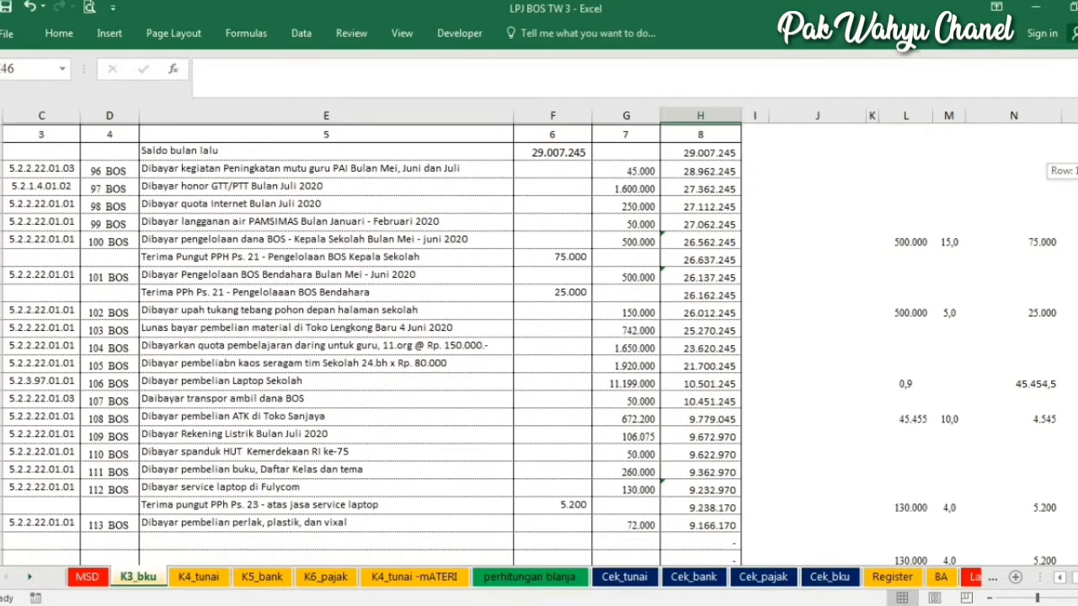
click(907, 244)
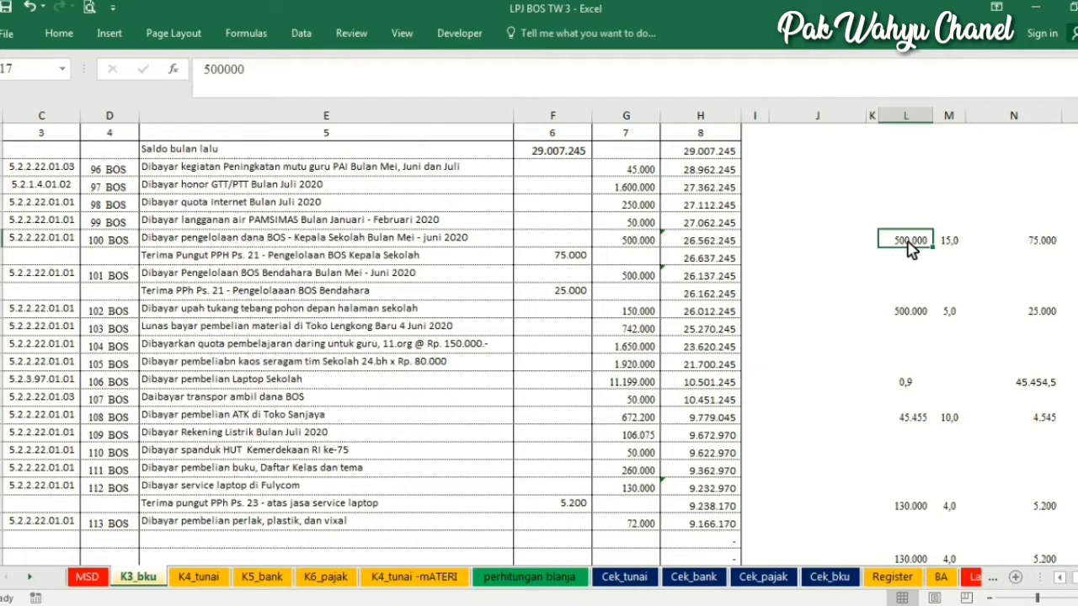
click(960, 246)
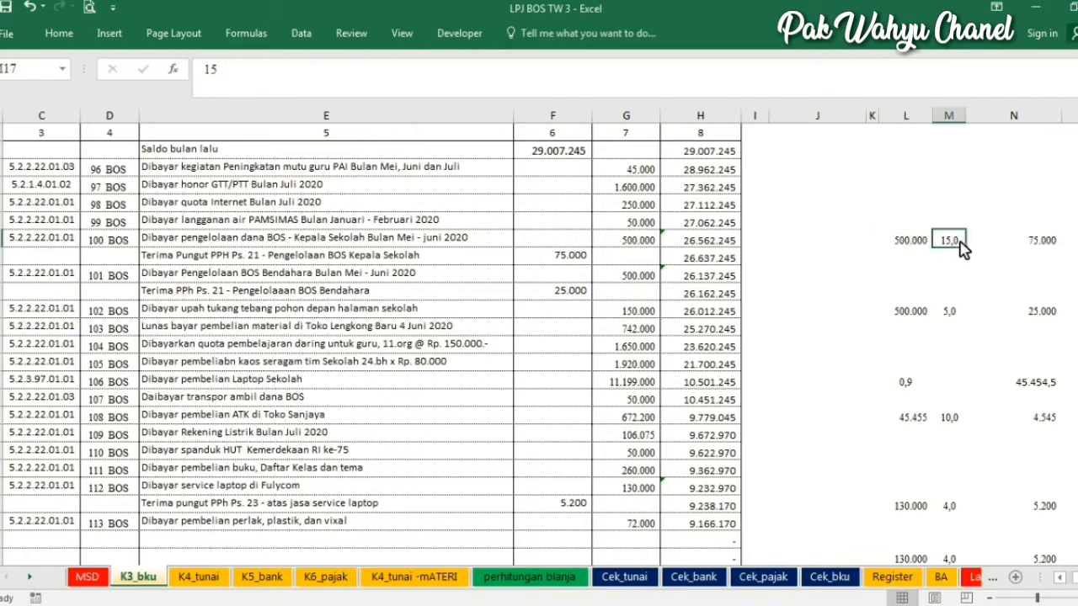
click(1046, 246)
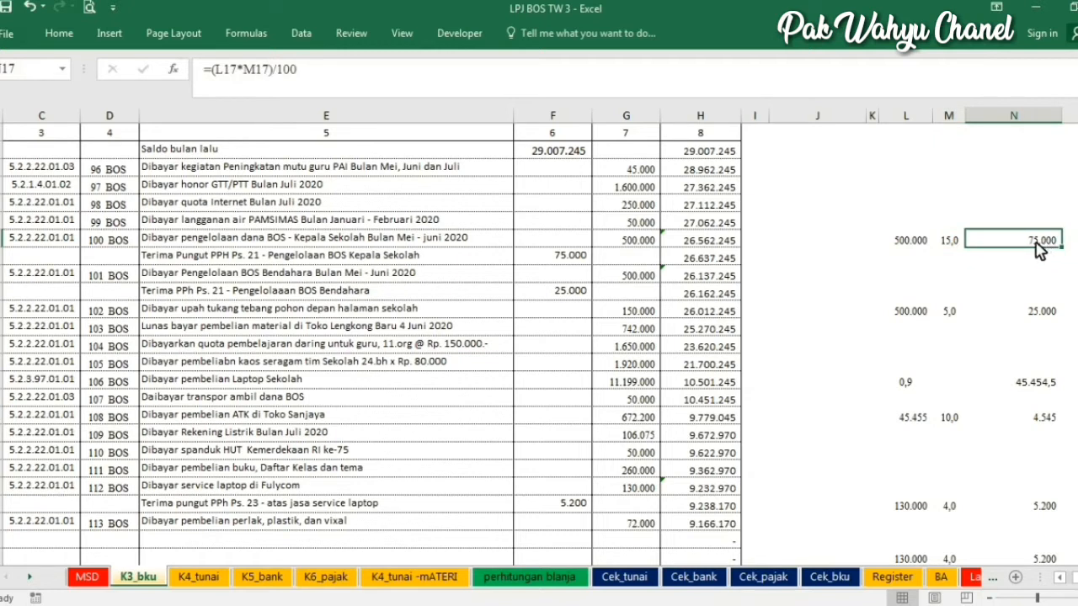
Set the amount in L17 to 6.000.000 to test the tax formula, and check the PPh 21 receipt cell F18.
click(915, 248)
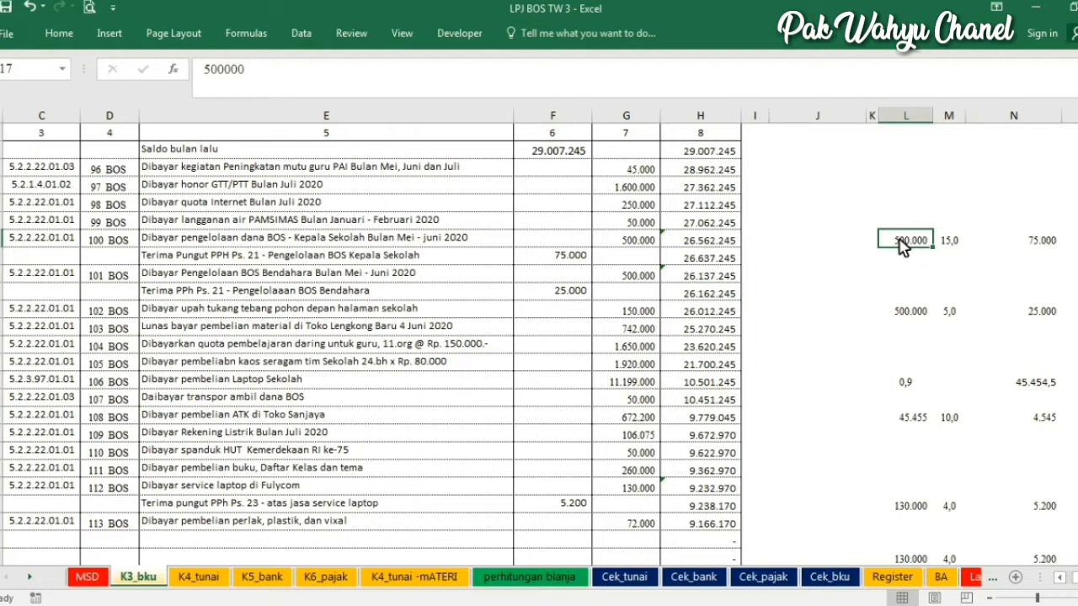
key(Delete)
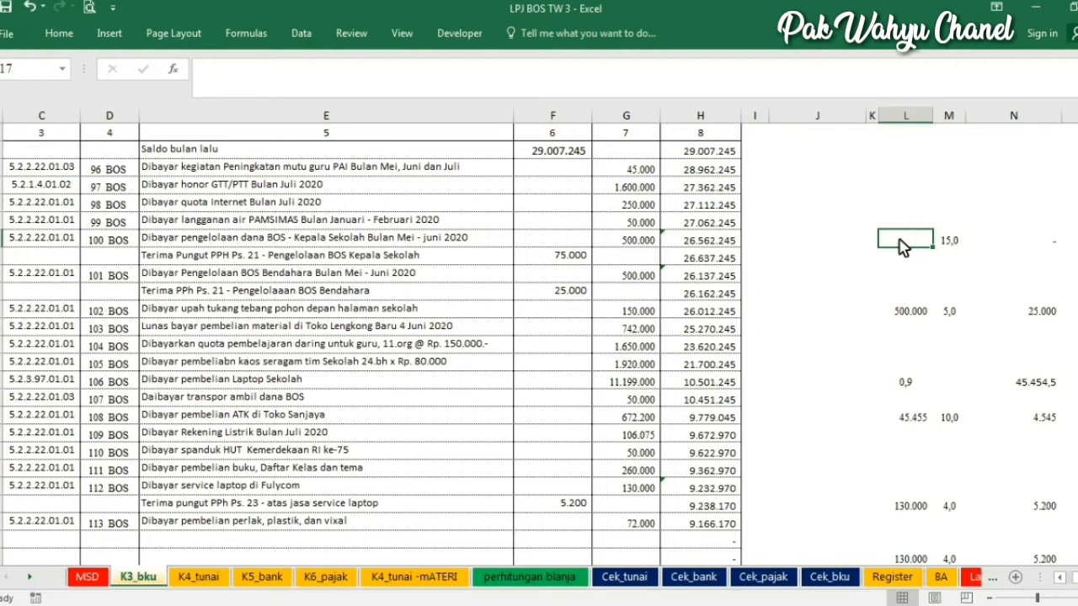
text(6.)
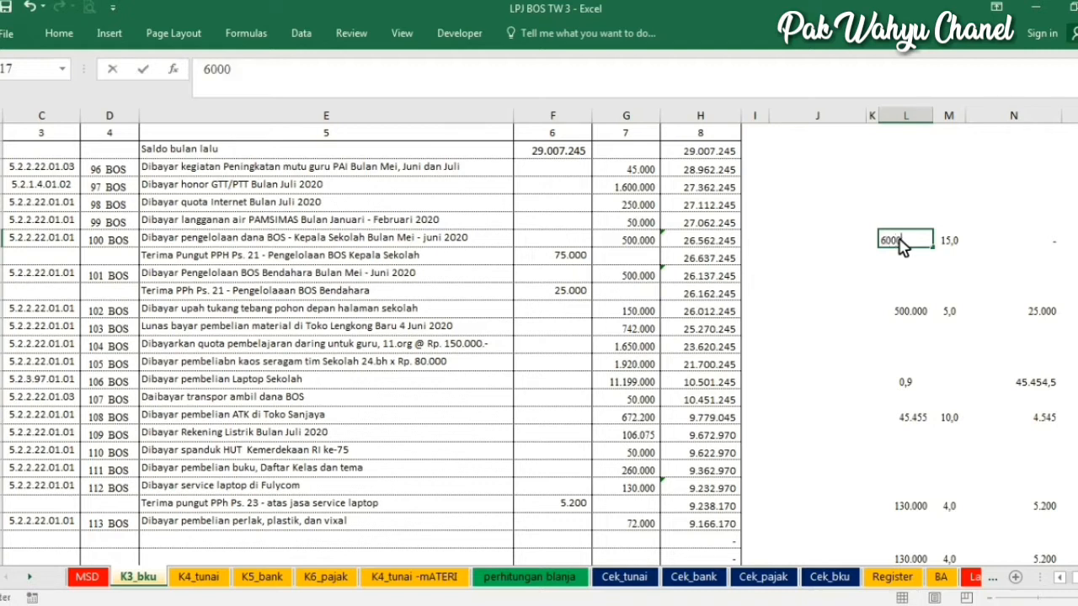
text(000.000)
click(844, 329)
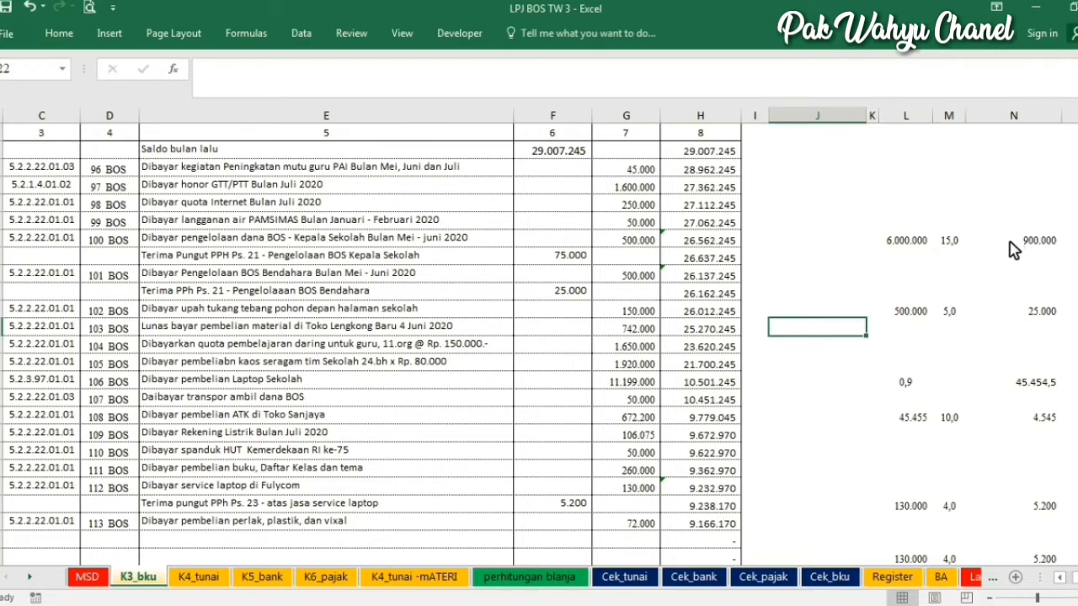
click(570, 257)
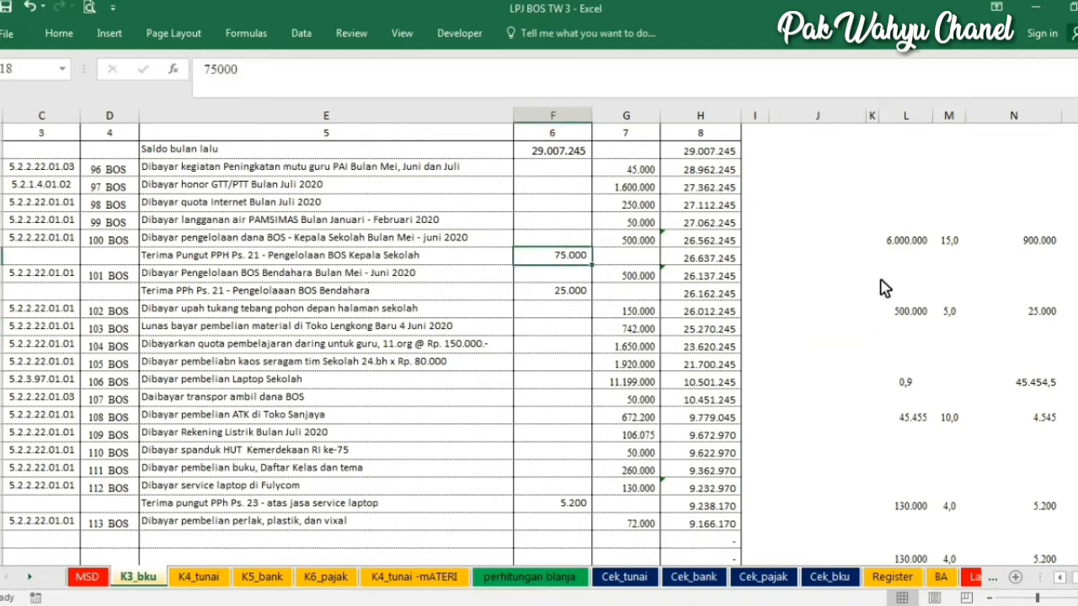
Restore the amount in L17 to 500.000.
click(904, 245)
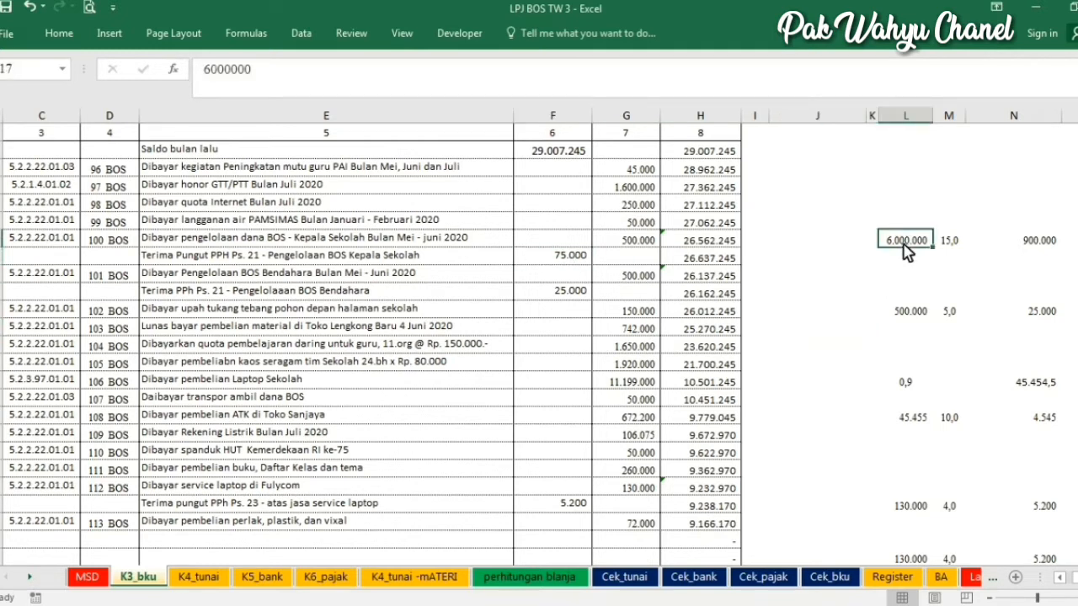
text(50)
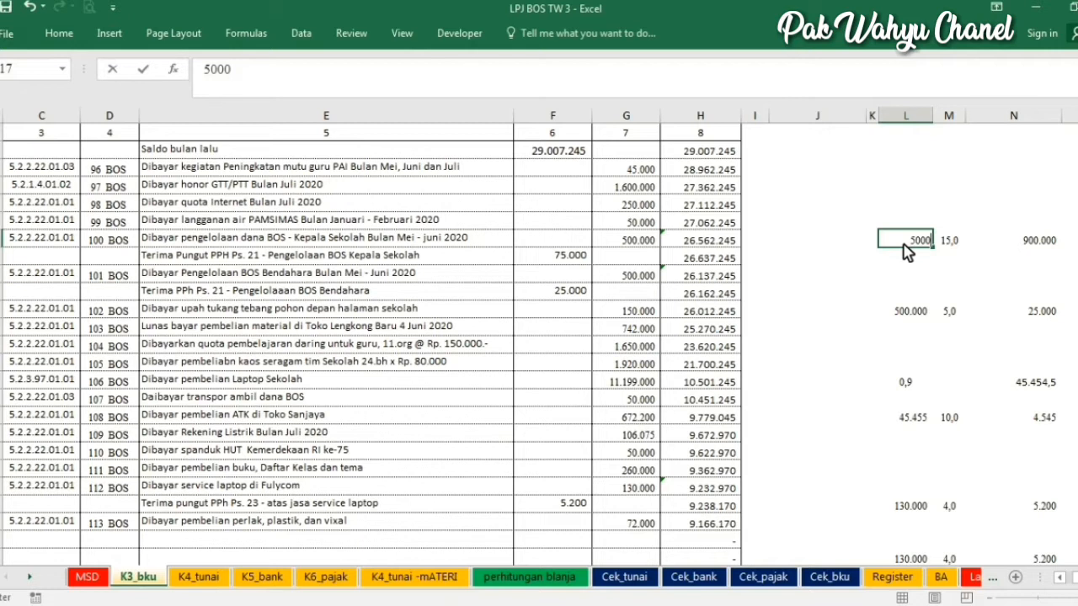
text(0.000)
scroll(904, 250, up, 2)
click(842, 346)
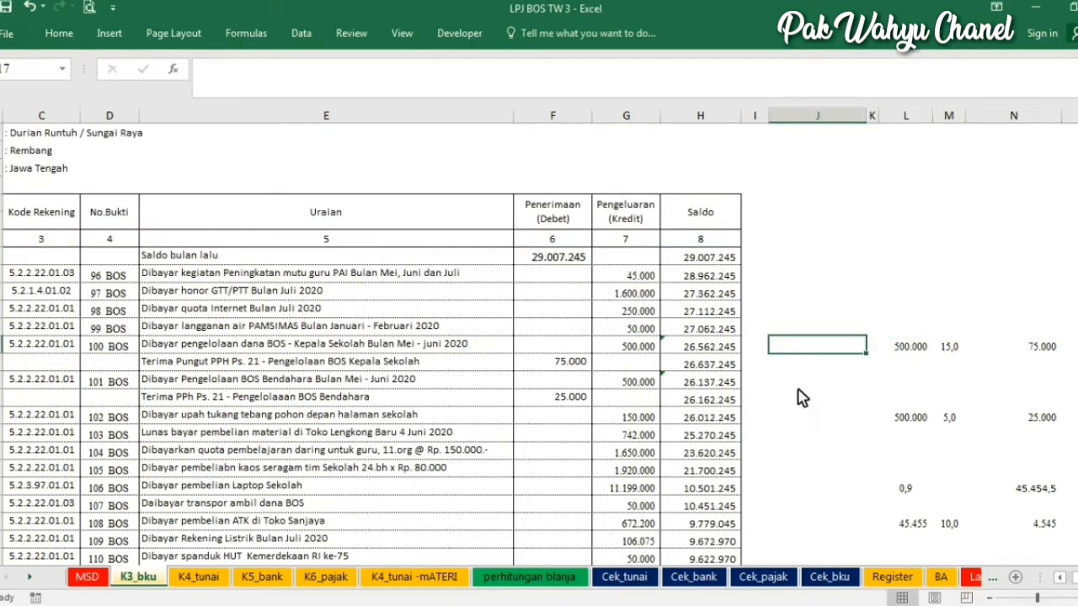
Open the K4_tunai sheet and inspect the month-number formula in column I beside the cash book's title.
click(212, 579)
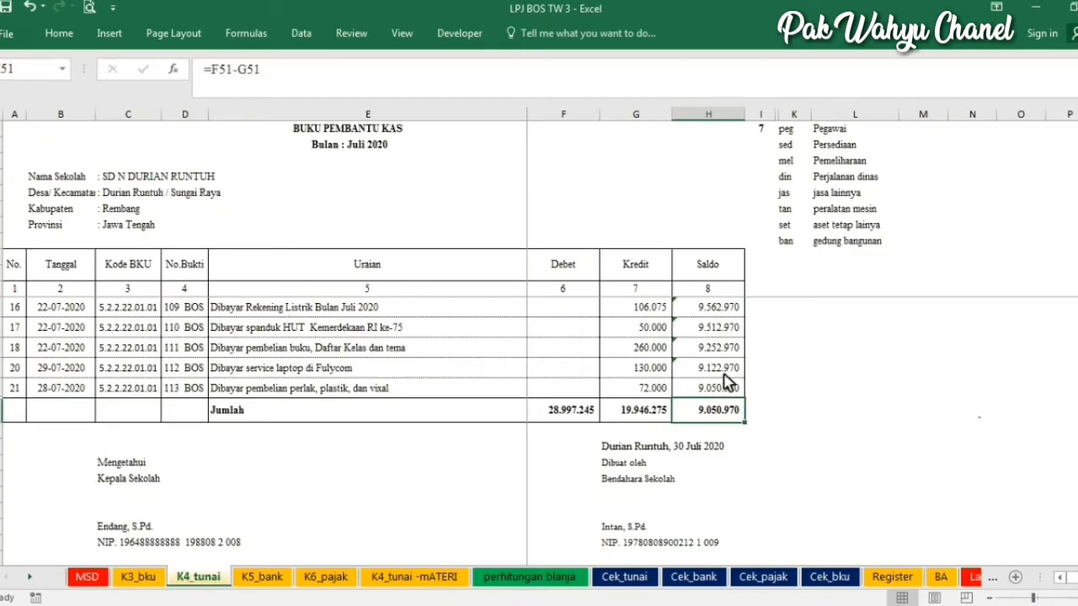
scroll(733, 379, up, 6)
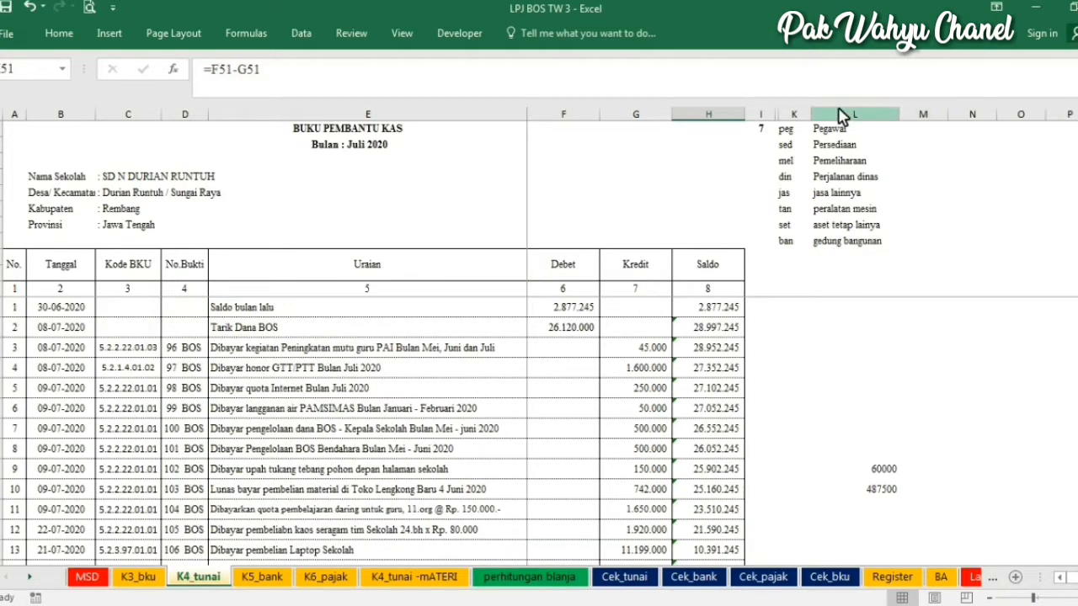
click(764, 133)
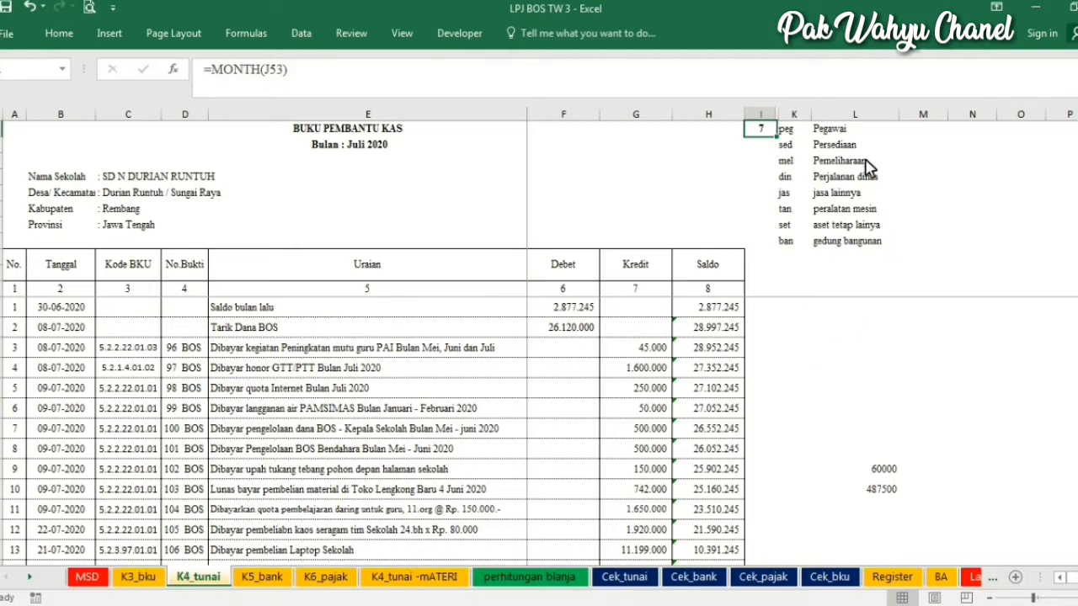
Examine the expense category codes and their meanings in K1:L8 beside the K4_tunai cash book.
drag(788, 129, 851, 160)
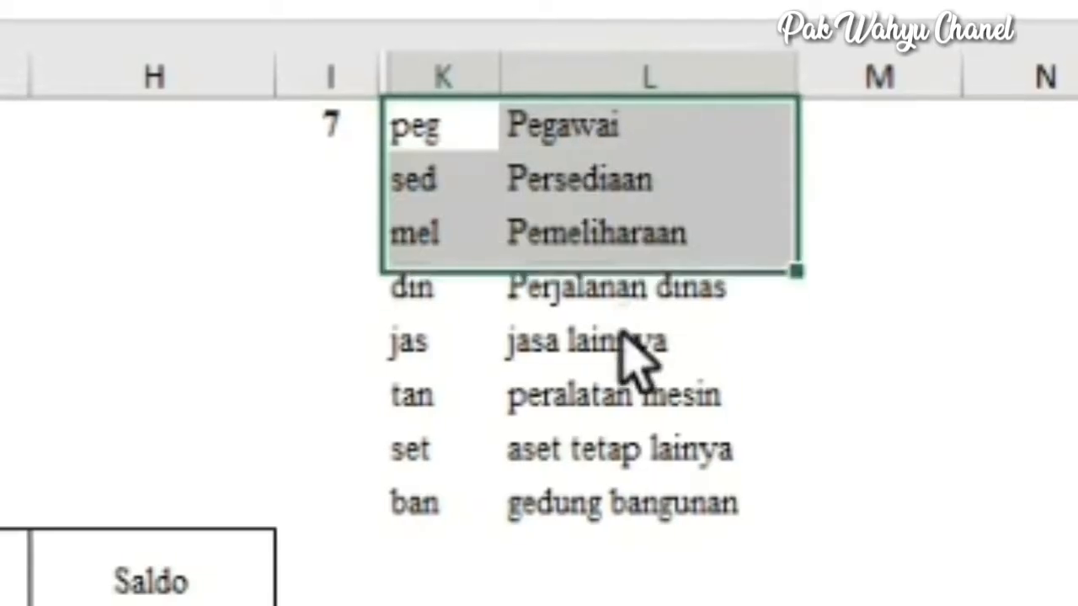
drag(623, 335, 645, 573)
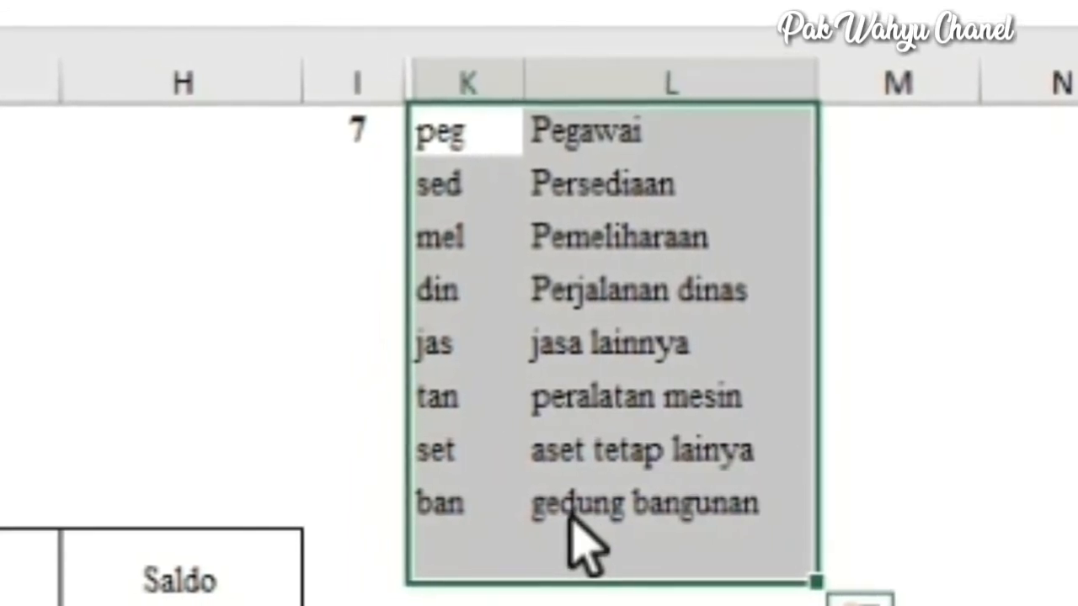
click(576, 268)
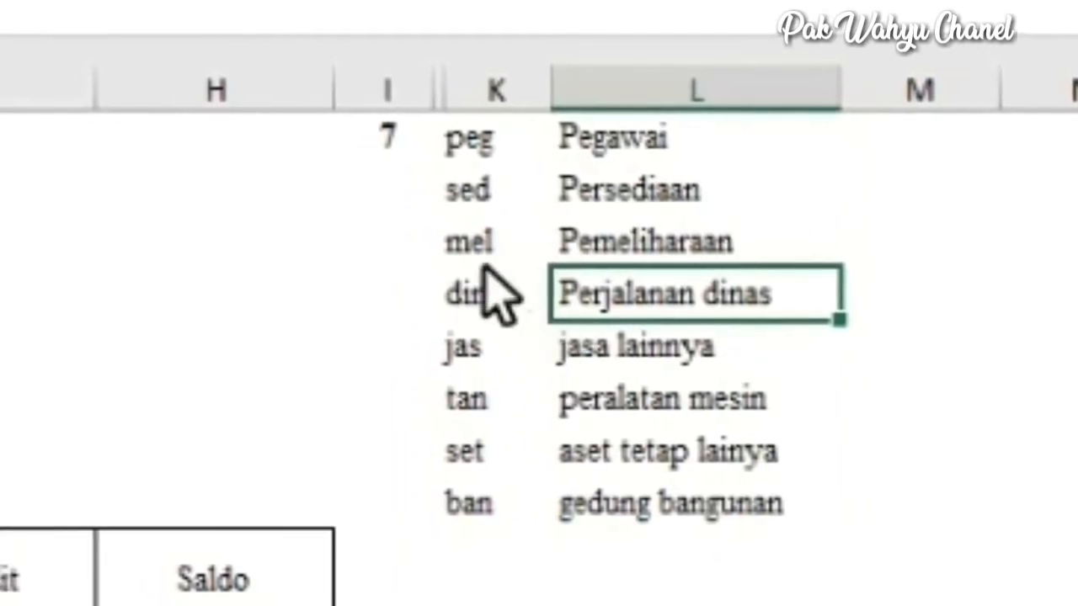
click(514, 256)
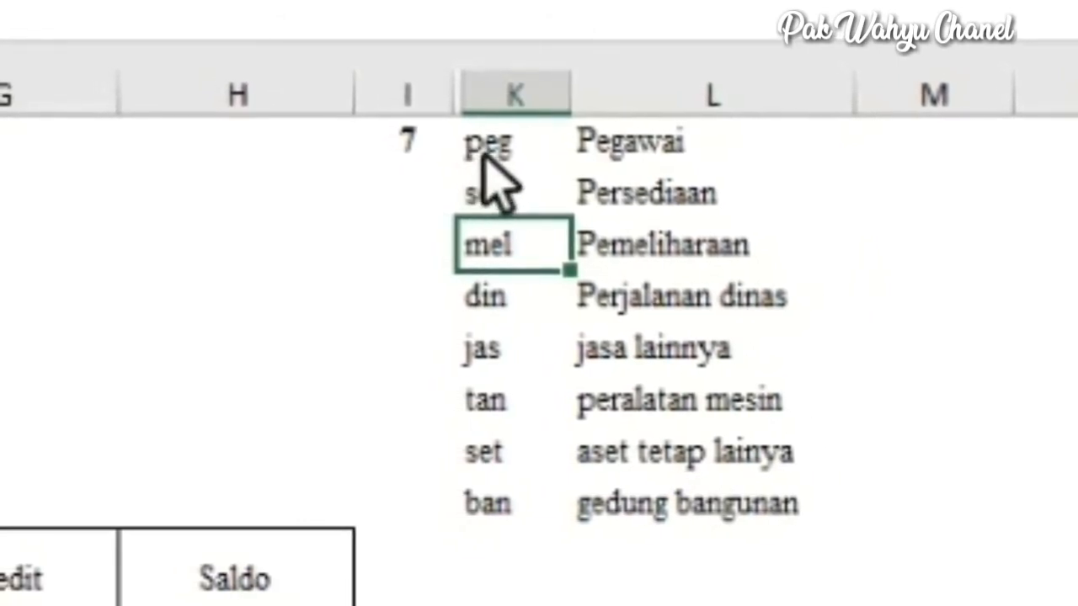
drag(491, 142, 786, 500)
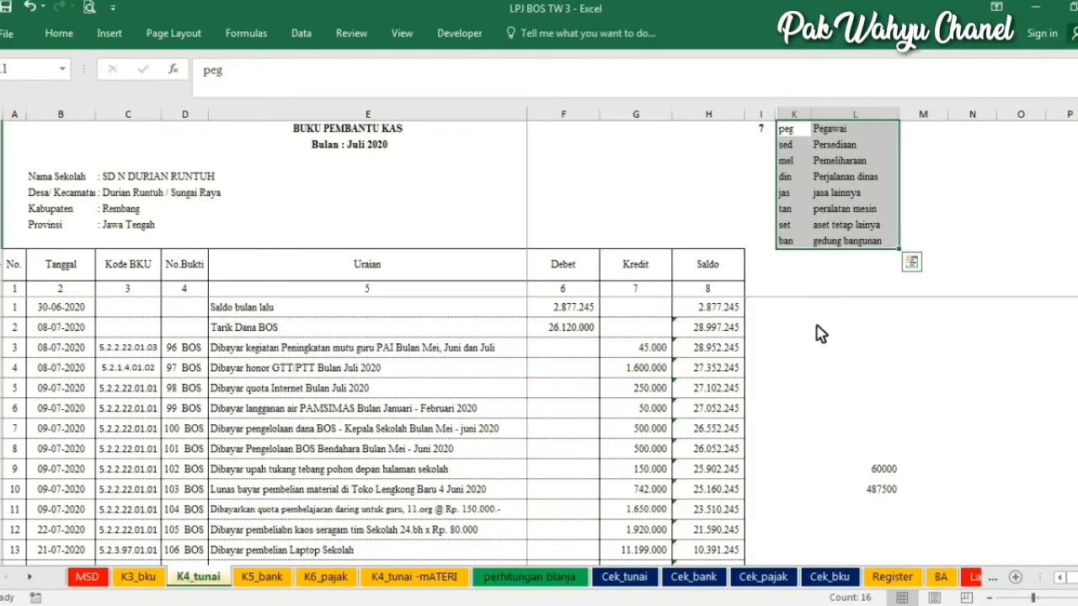
click(810, 328)
scroll(814, 331, down, 7)
scroll(813, 331, up, 6)
scroll(815, 338, up, 1)
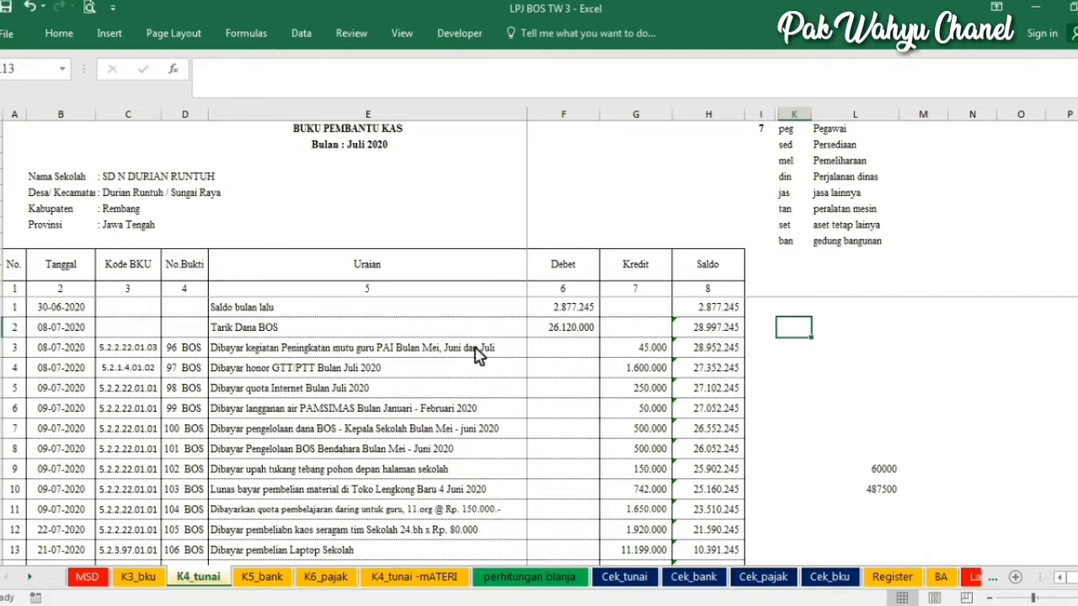
Enter the category codes jas, peg, jas and jas in K14:K17 beside entries 96 to 99 BOS.
click(766, 350)
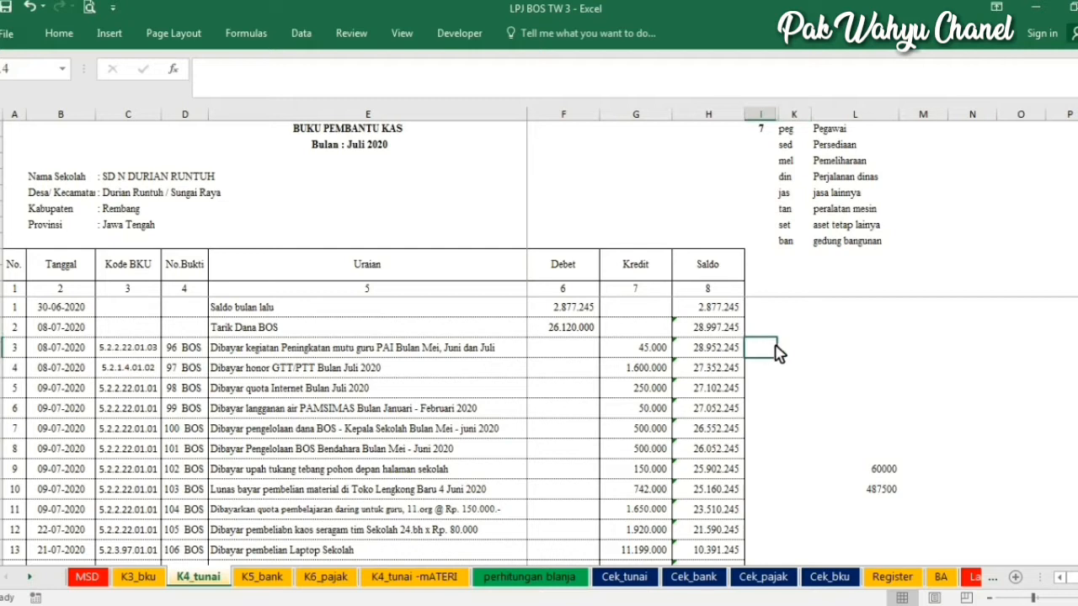
click(792, 351)
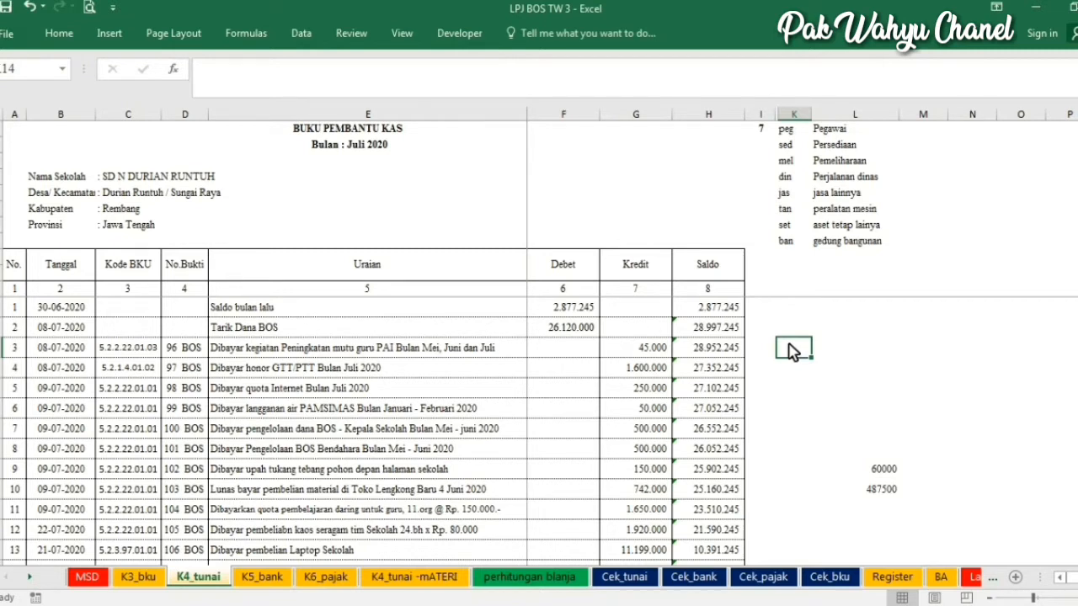
text(jas)
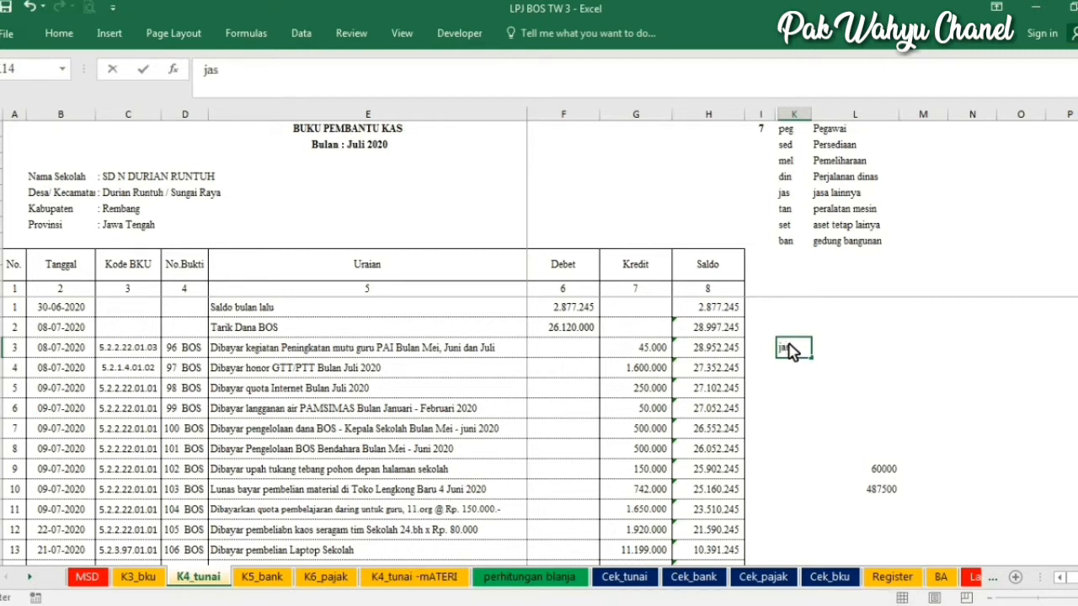
key(Return)
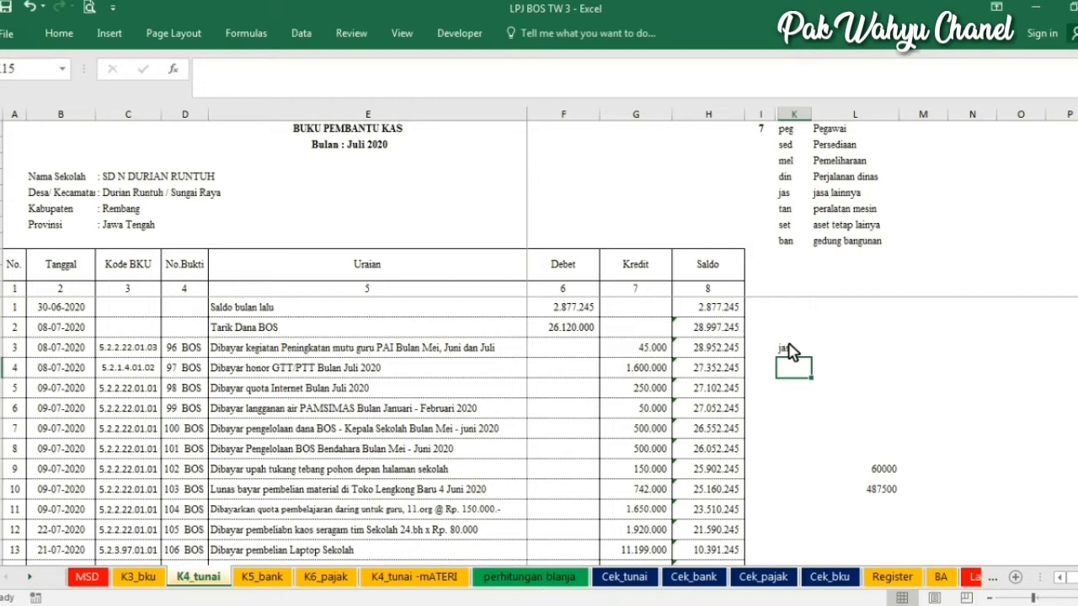
text(peg)
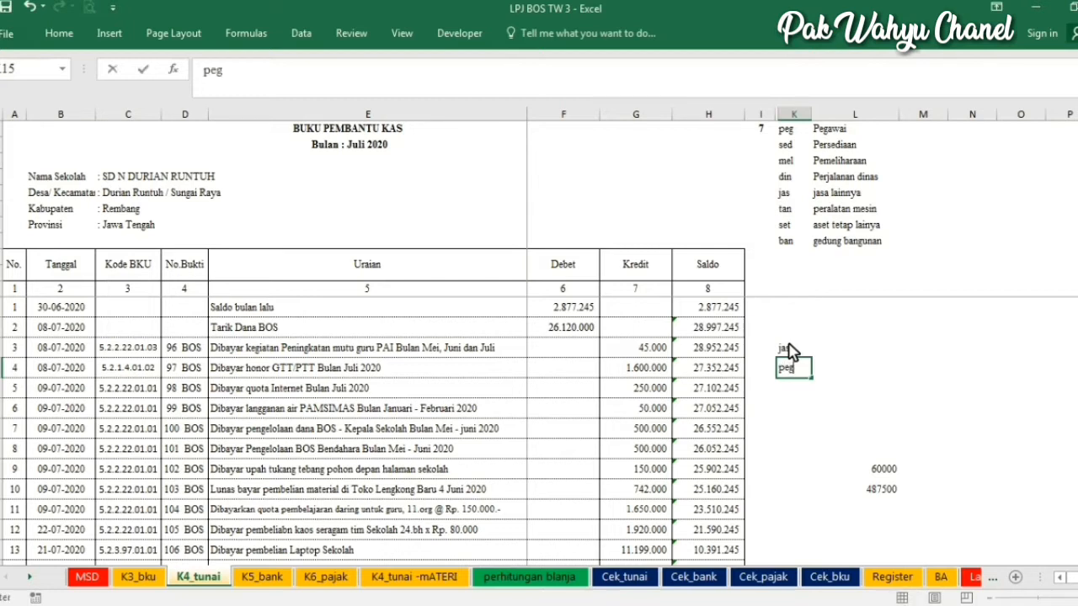
key(Return)
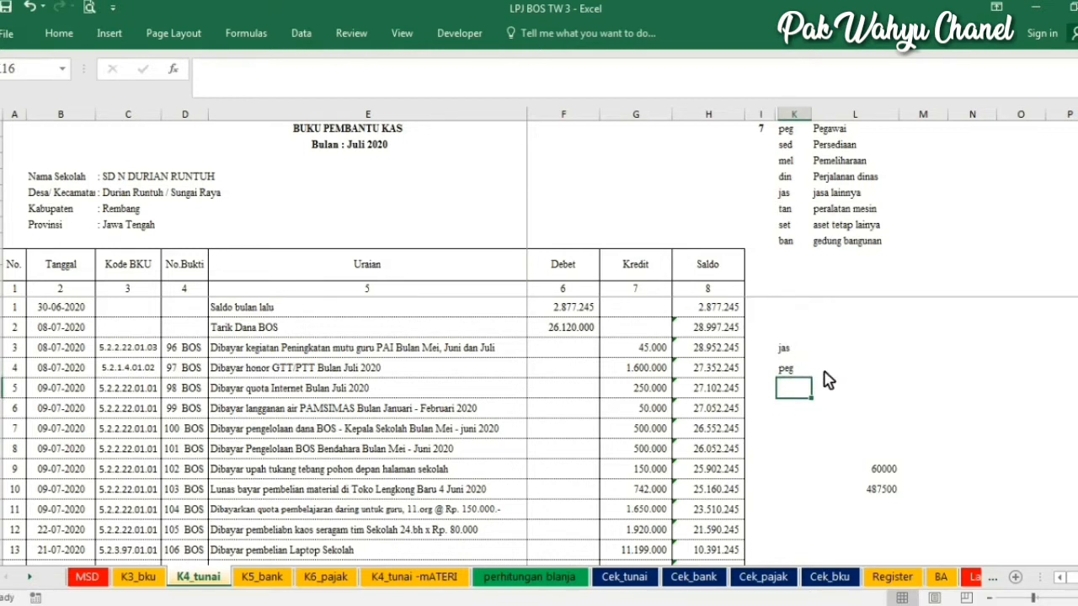
text(jas)
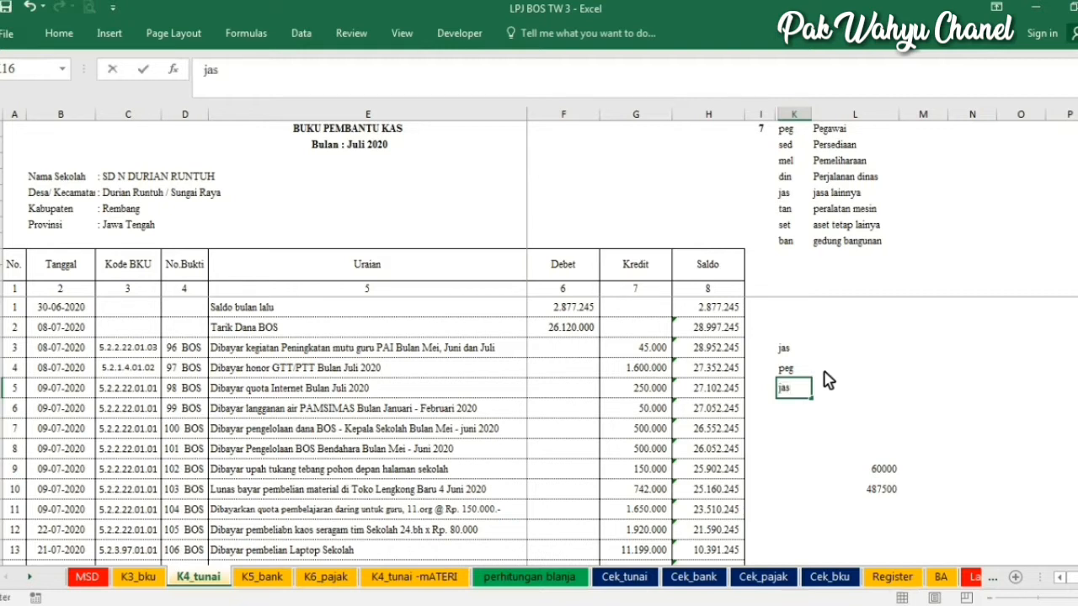
key(Return)
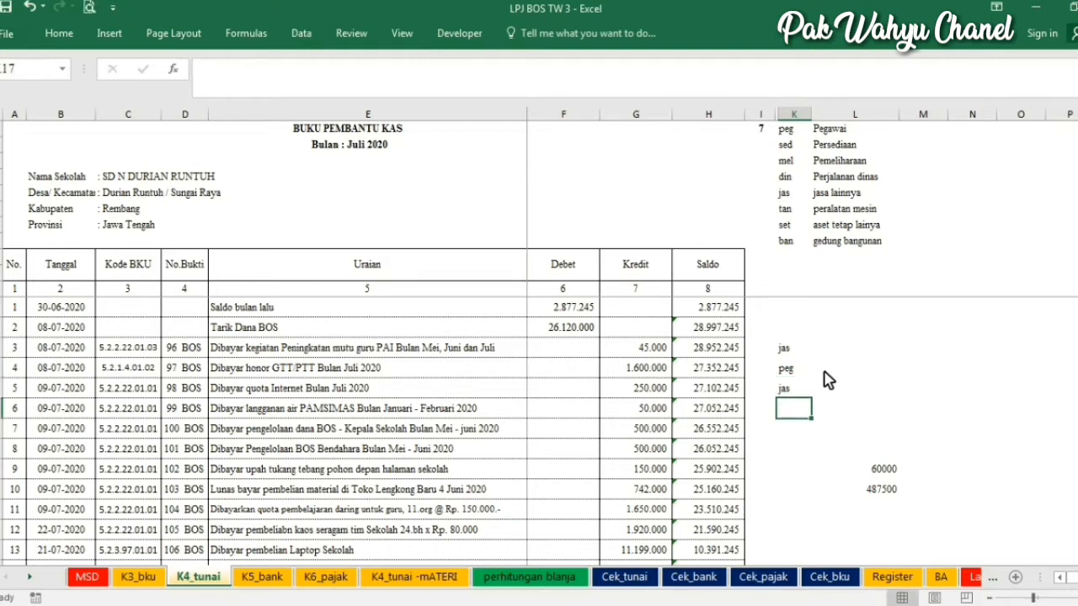
text(jas)
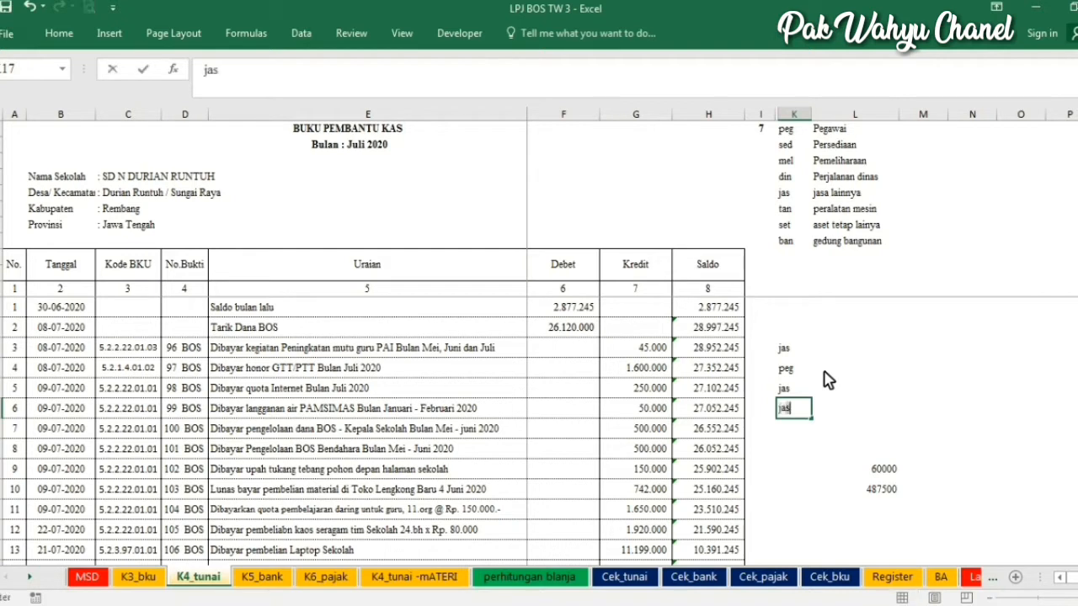
key(Return)
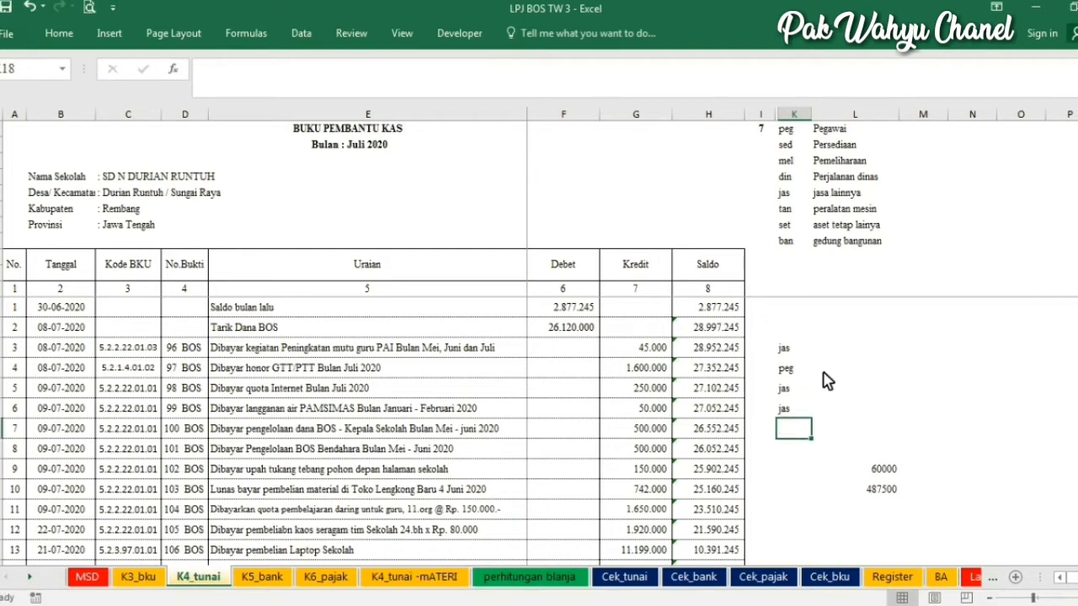
Enter the codes peg, peg, peg, mel and jas in K18:K22 beside entries 100 to 104 BOS.
text(peg)
key(Return)
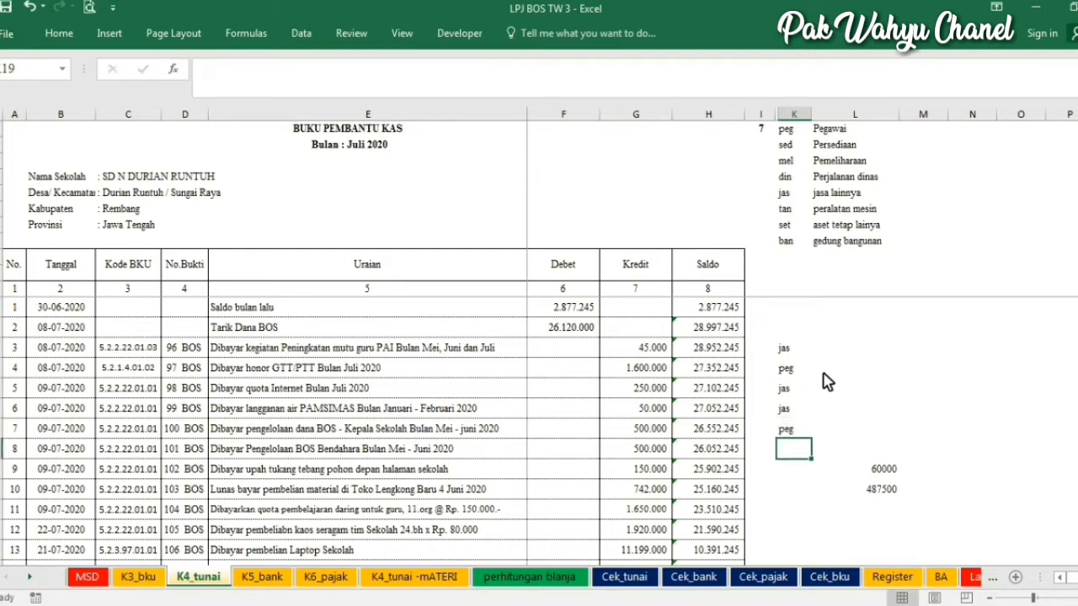
text(peg)
key(Return)
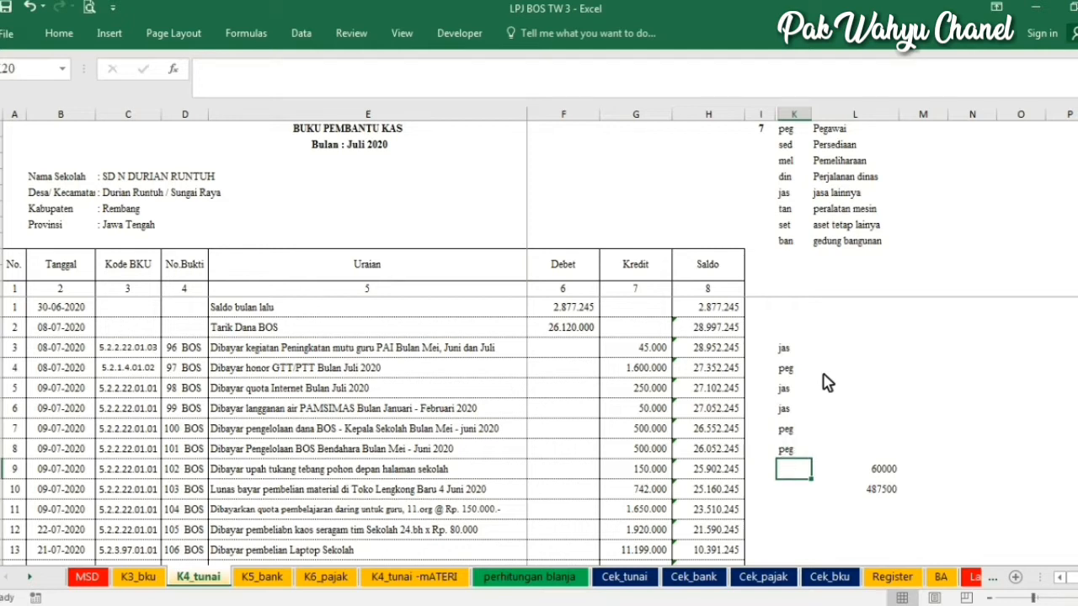
text(peg)
key(Return)
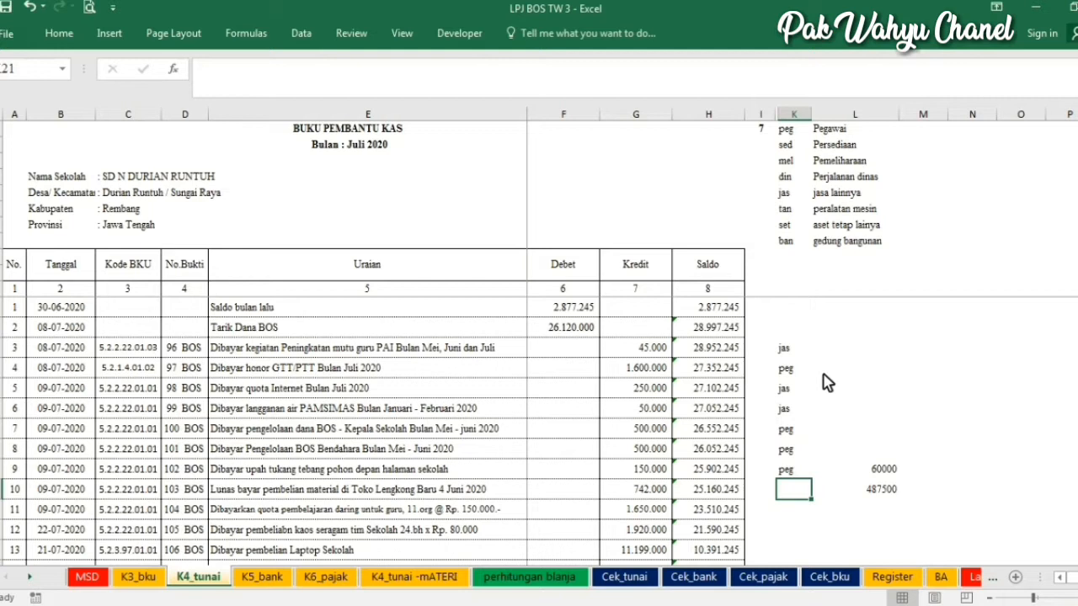
text(mel)
key(Return)
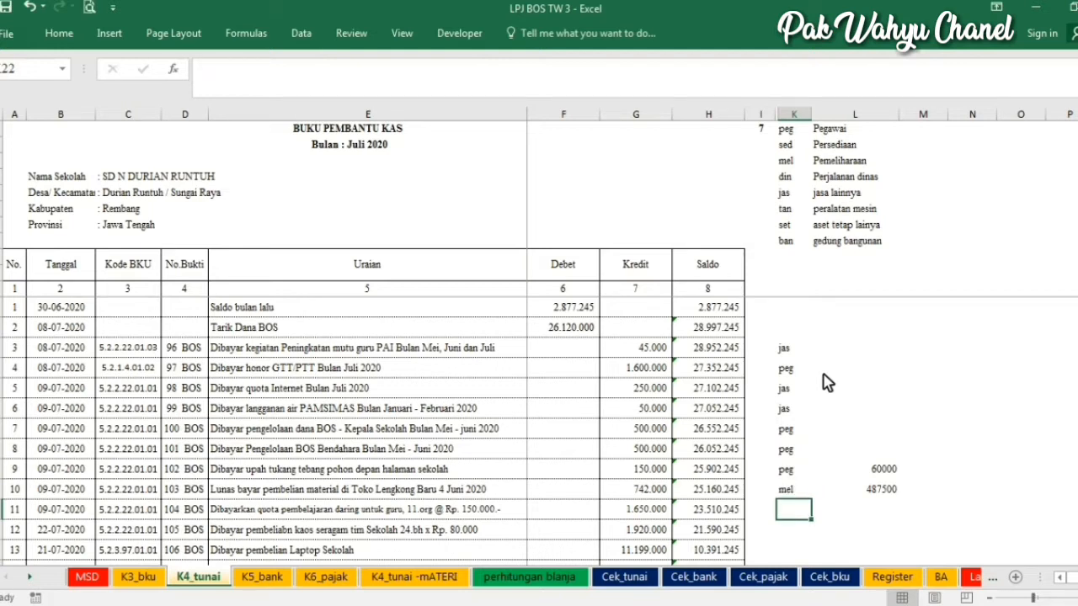
text(jas)
Review the category codes in column K down to entry 113 BOS against the code list and the expense descriptions.
drag(793, 347, 798, 572)
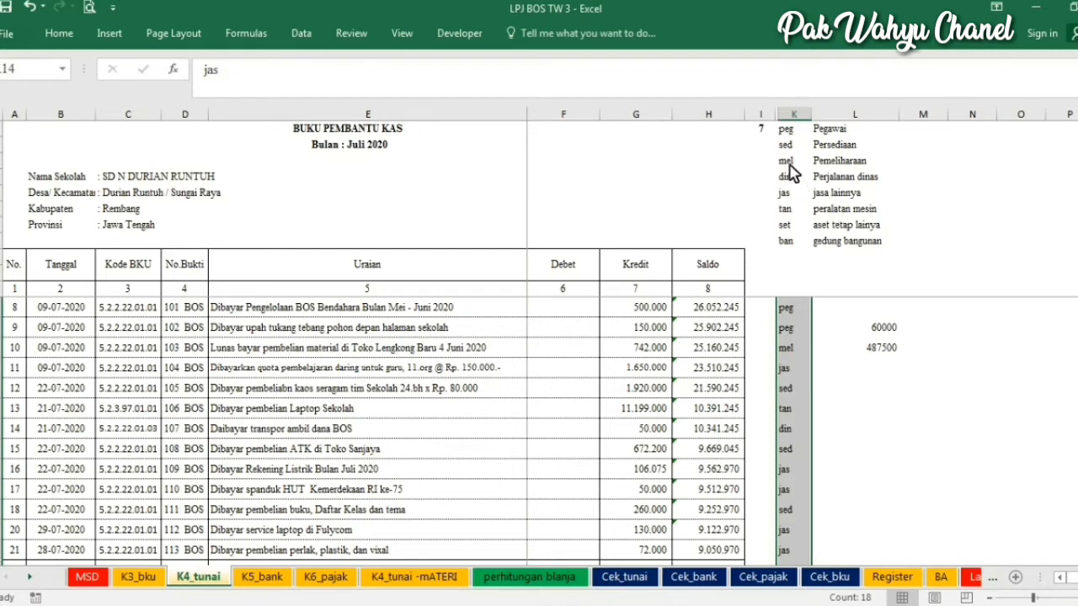
click(841, 165)
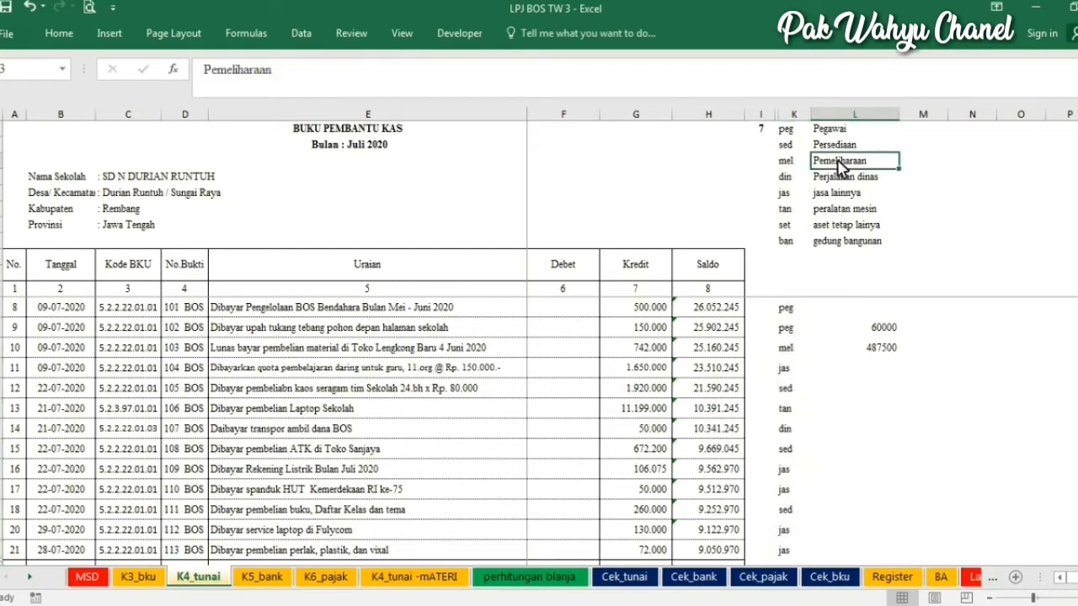
click(792, 180)
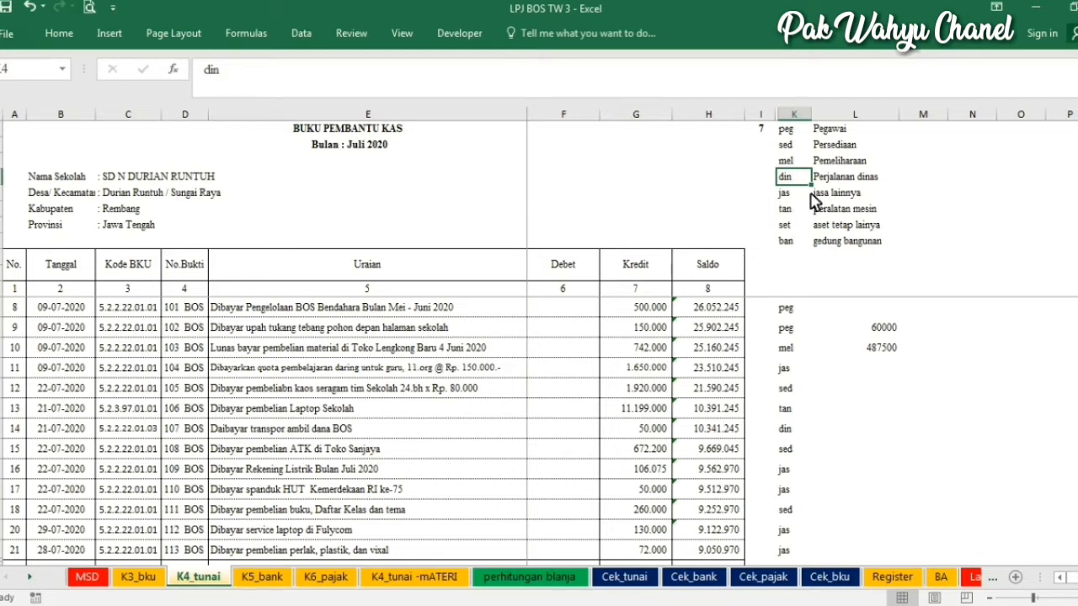
drag(792, 310, 784, 448)
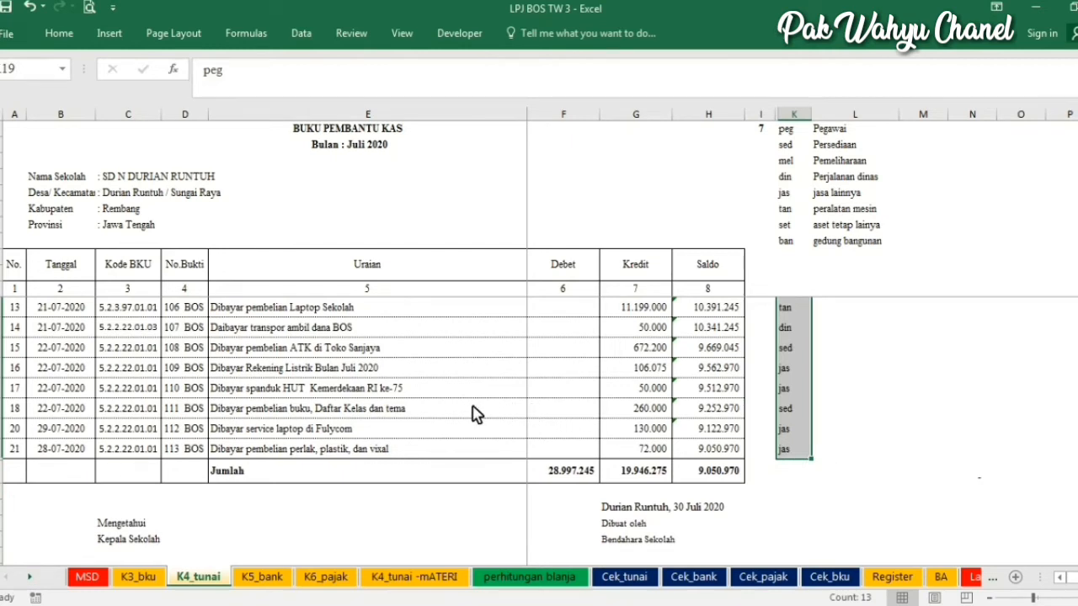
scroll(476, 412, up, 4)
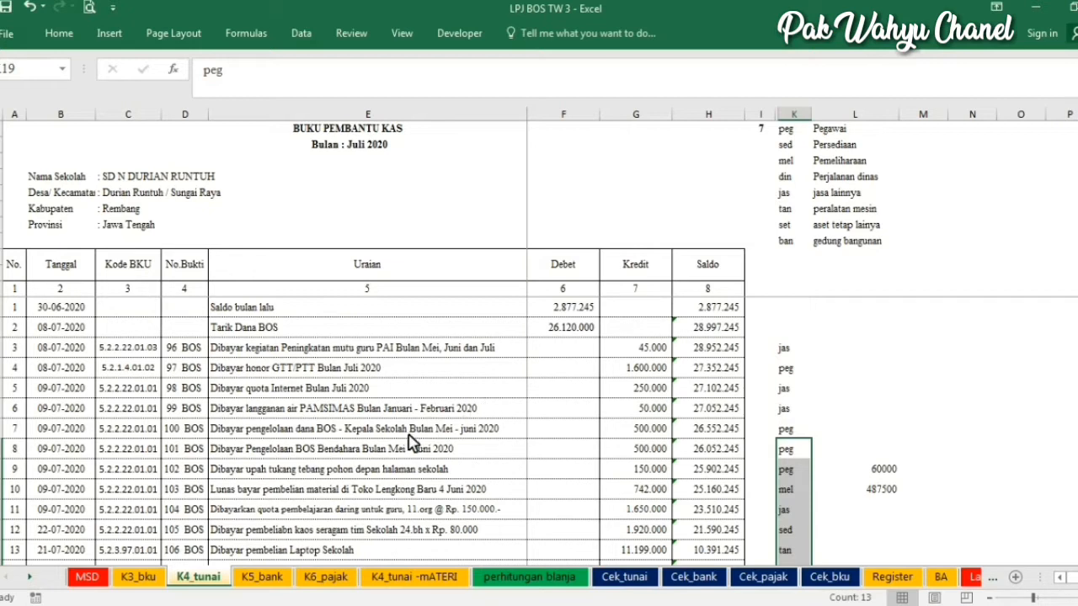
scroll(411, 447, down, 5)
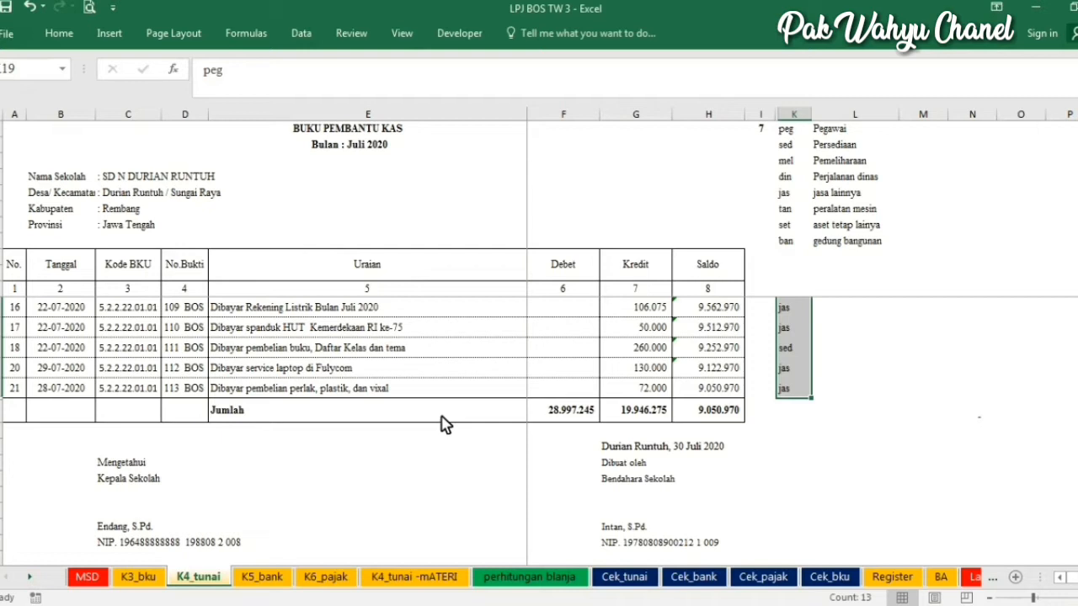
Open the perhitungan blanja sheet and inspect the formula in A8 that fetches the category code from K4_tunai.
click(510, 579)
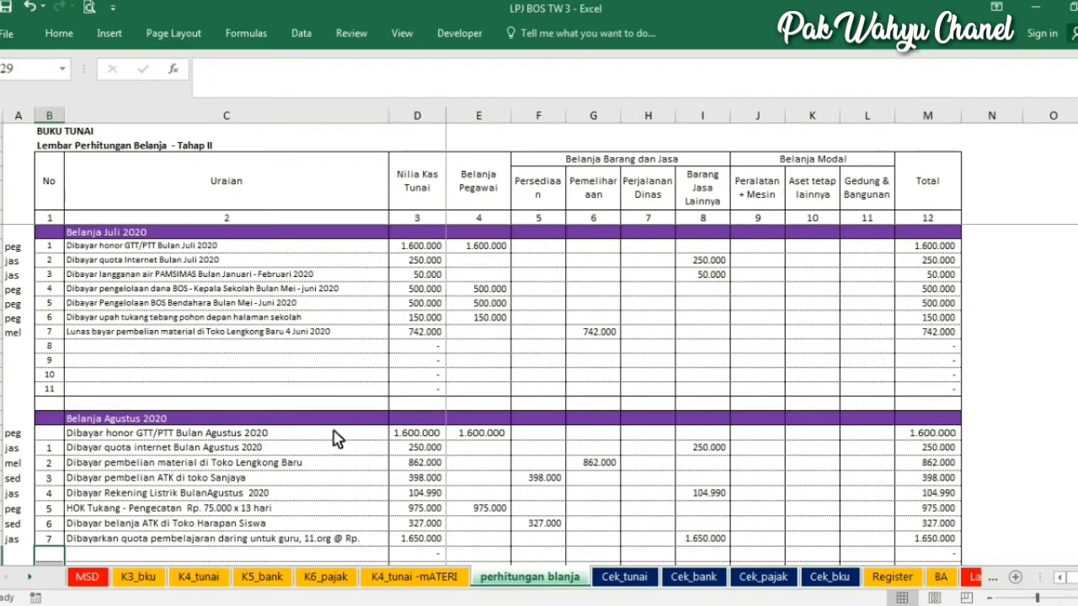
click(18, 248)
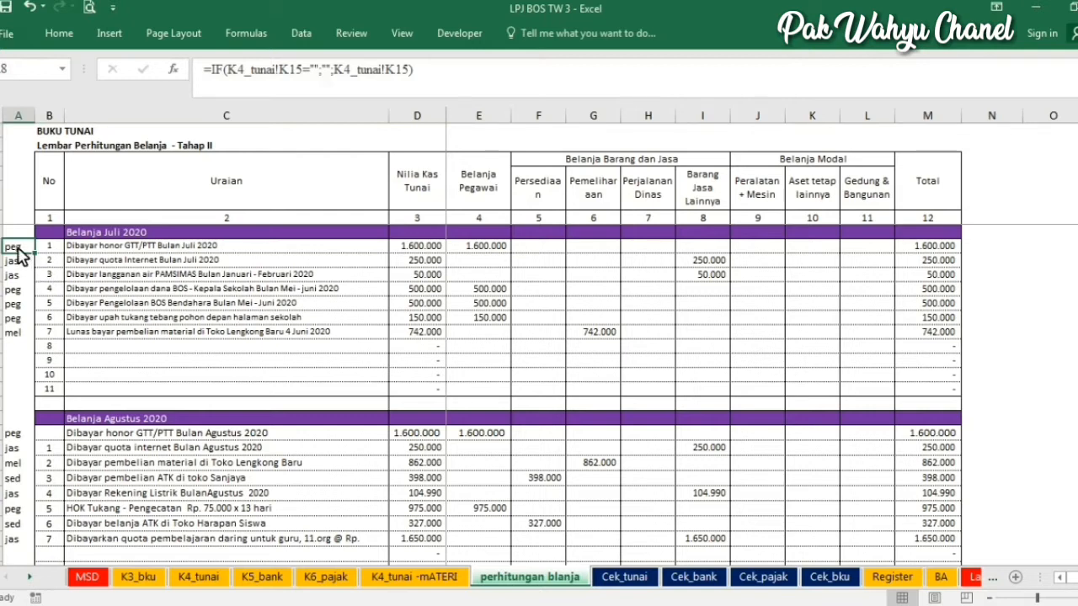
scroll(38, 353, down, 4)
scroll(38, 358, up, 4)
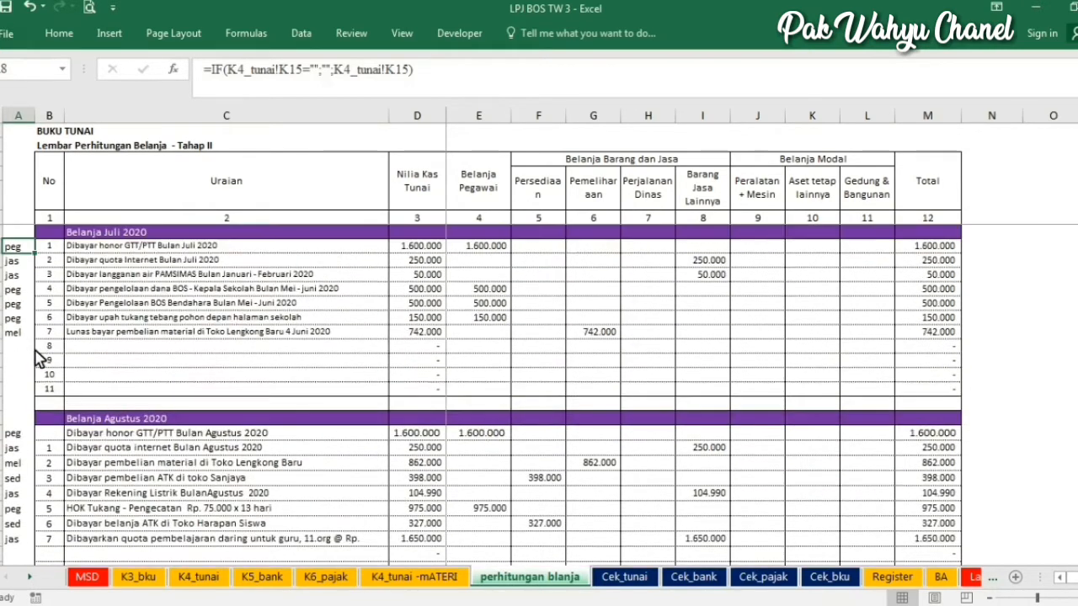
Clear the category codes in A9:A14 and refill them by copying the formula in A8 down to A14.
drag(19, 261, 21, 345)
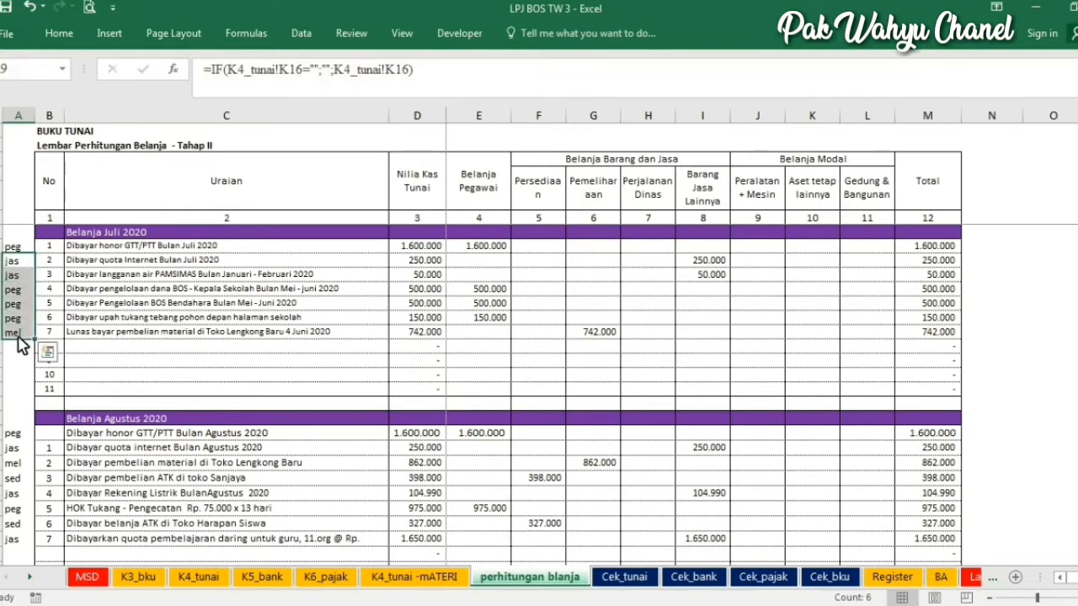
key(Delete)
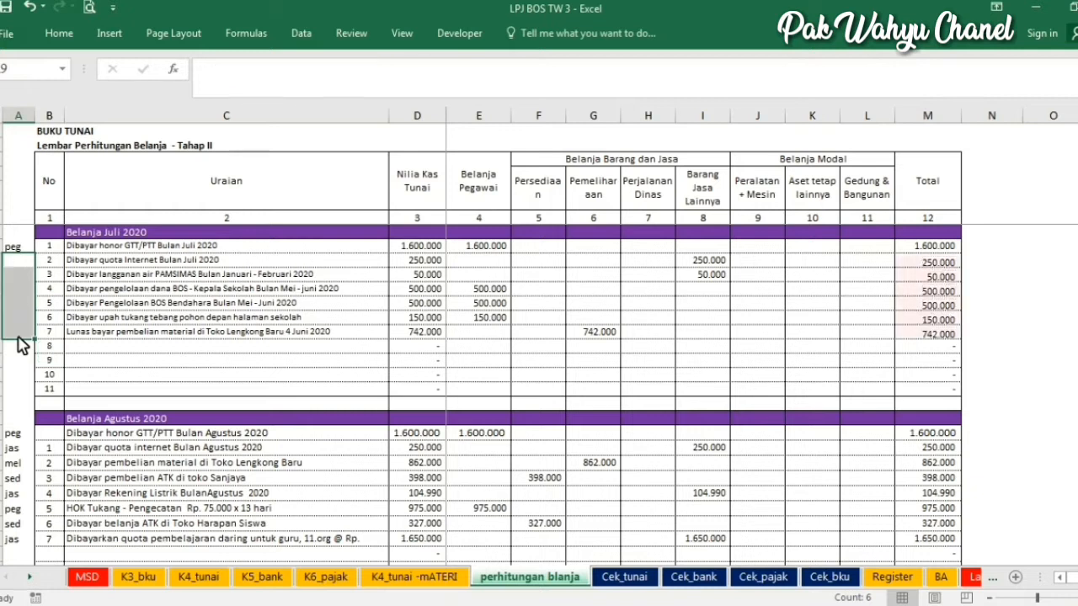
click(18, 246)
drag(33, 253, 37, 341)
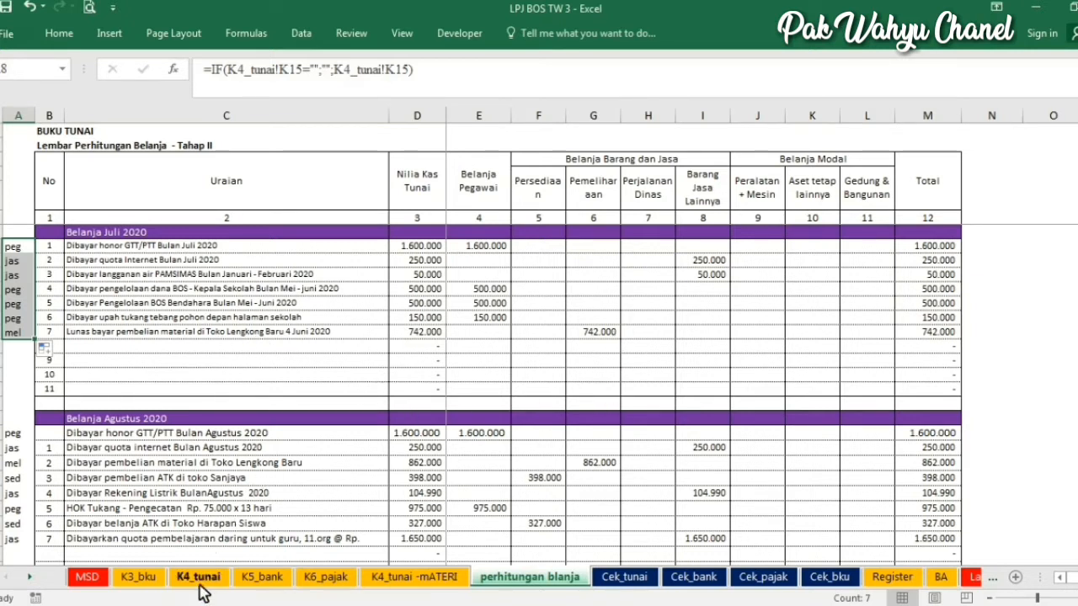
Clear the category code in A14 beside item 7 of Belanja Juli 2020, and return to the K4_tunai sheet.
click(25, 335)
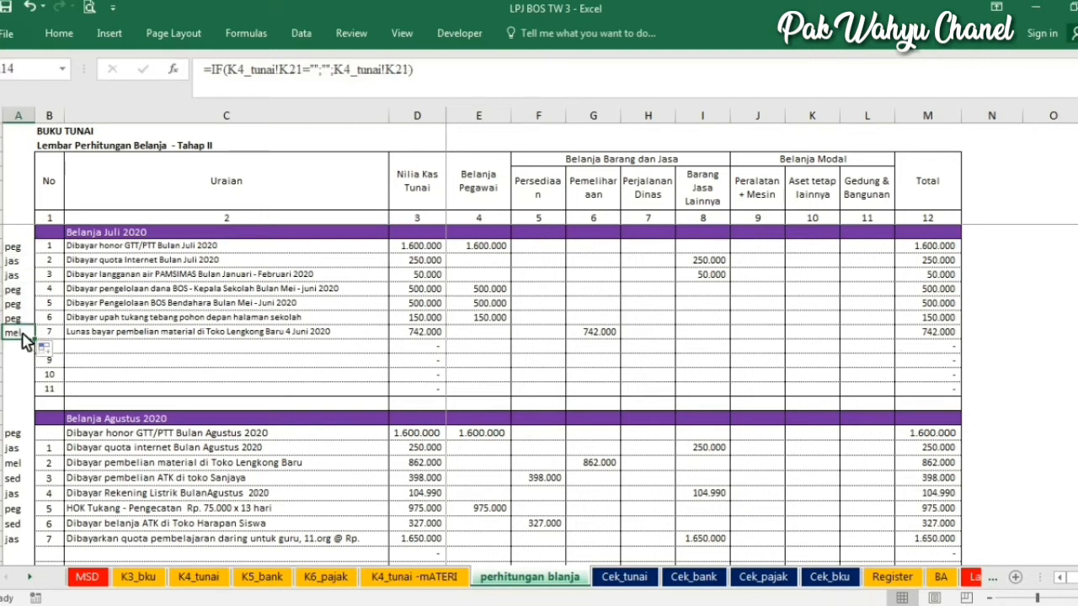
key(Delete)
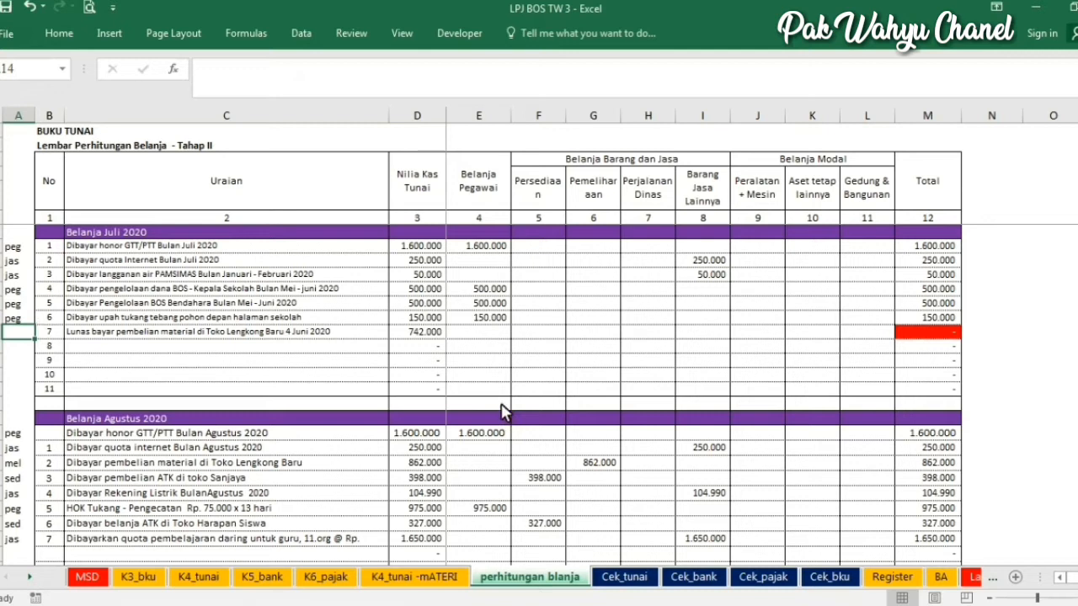
click(210, 581)
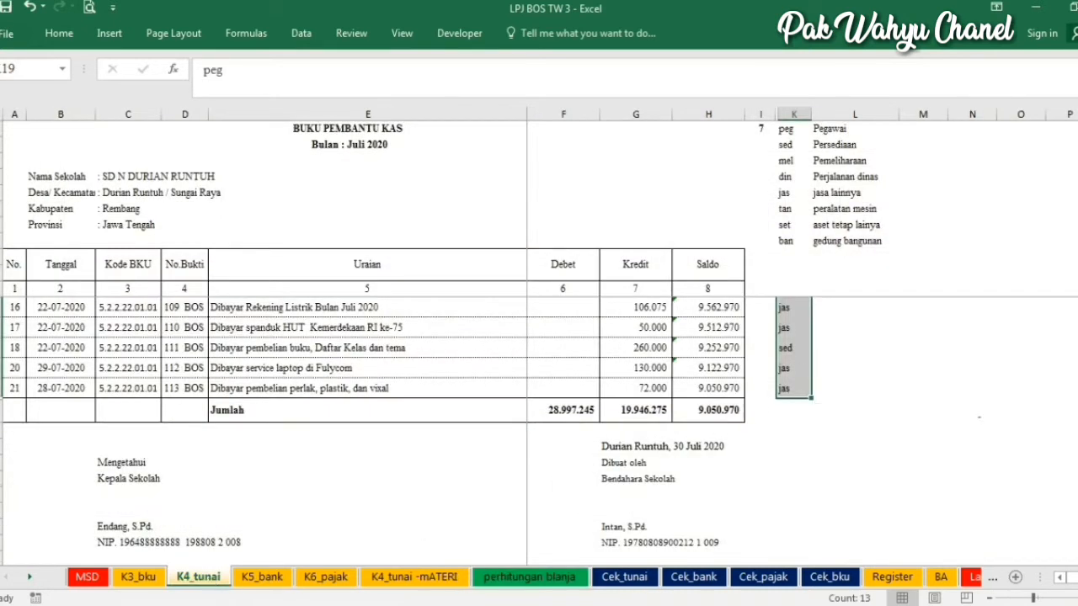
On the perhitungan blanja sheet, restore the category code in A14 by filling the formula down from A13.
click(556, 584)
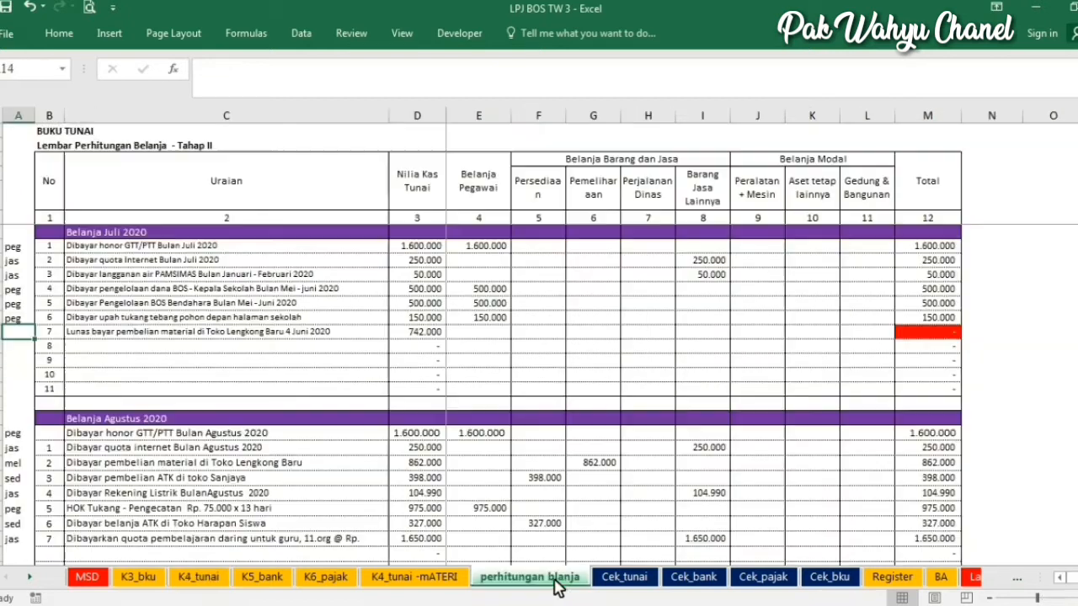
scroll(989, 495, down, 5)
scroll(990, 494, up, 5)
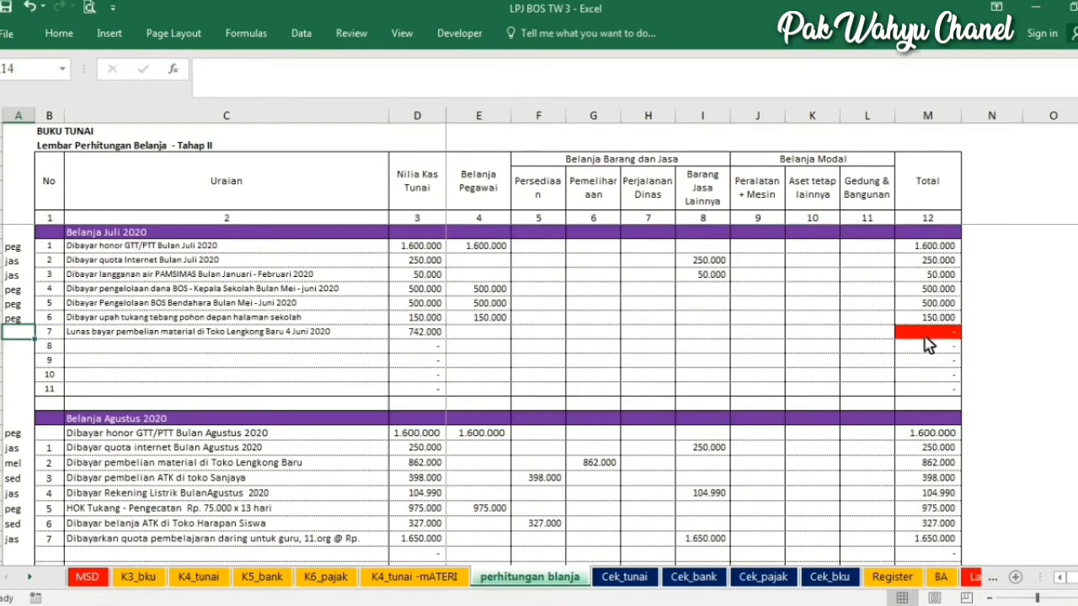
click(19, 319)
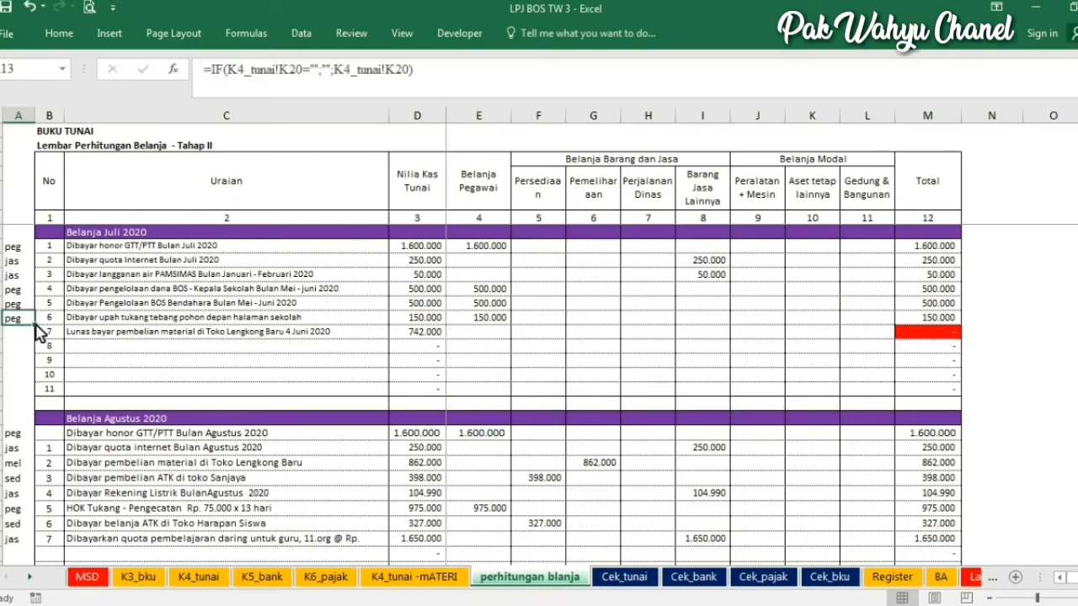
drag(35, 325, 36, 340)
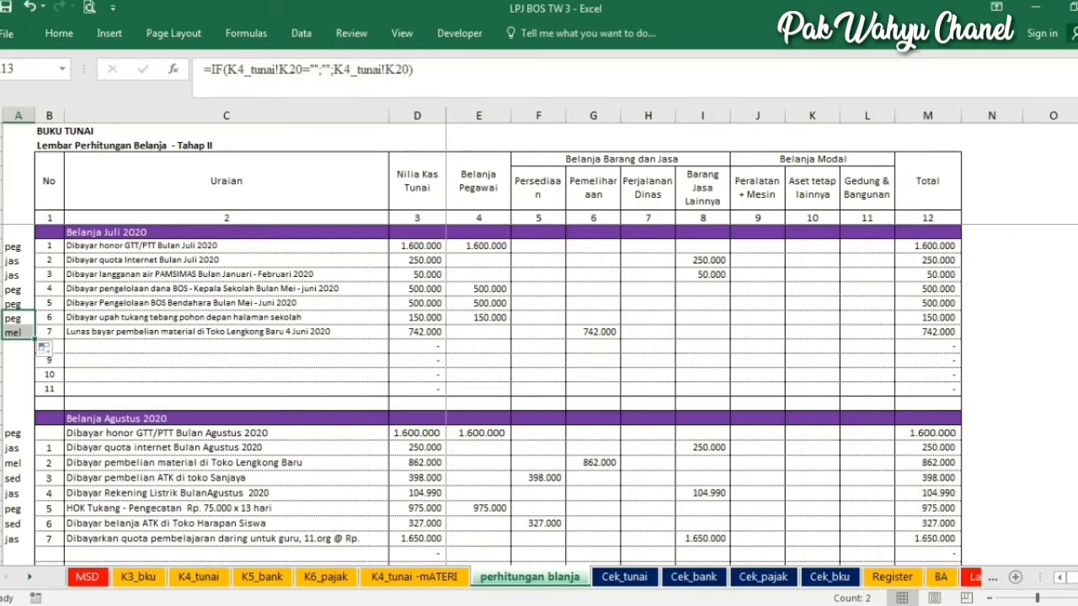
mouse_move(1077, 144)
mouse_down()
mouse_move(1077, 295)
mouse_move(1077, 139)
mouse_up()
Review the cash entries on the Cek_tunai sheet and the Belanja Juli 2020 bank entries on the Cek_bank sheet.
click(628, 577)
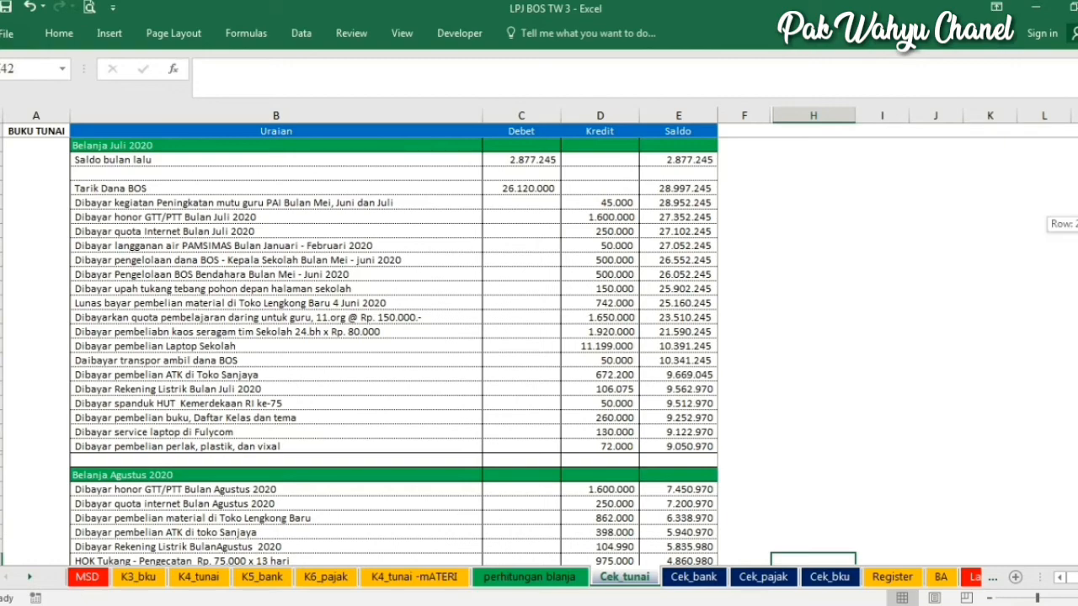
scroll(393, 337, down, 7)
scroll(393, 336, up, 7)
click(695, 577)
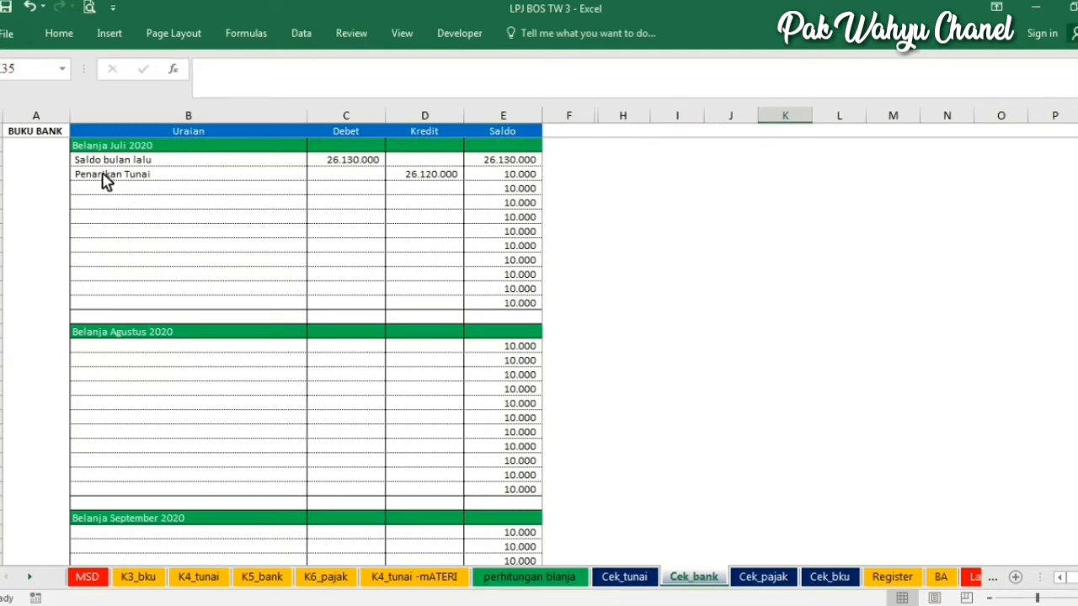
drag(99, 160, 479, 311)
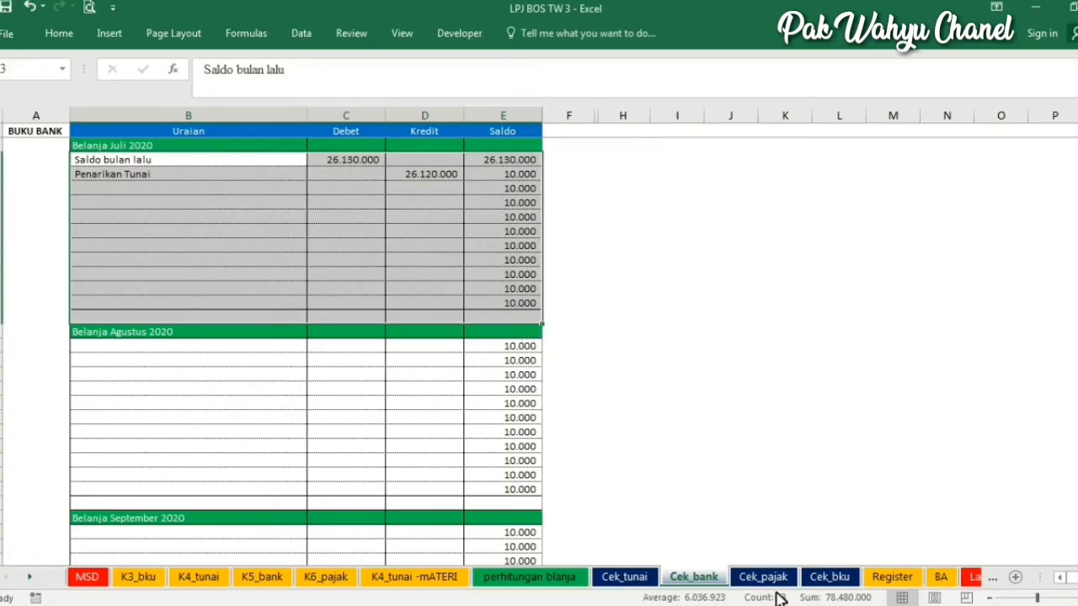
Review the tax entries on the Cek_pajak sheet and the general cash book entries on the Cek_bku sheet.
click(762, 577)
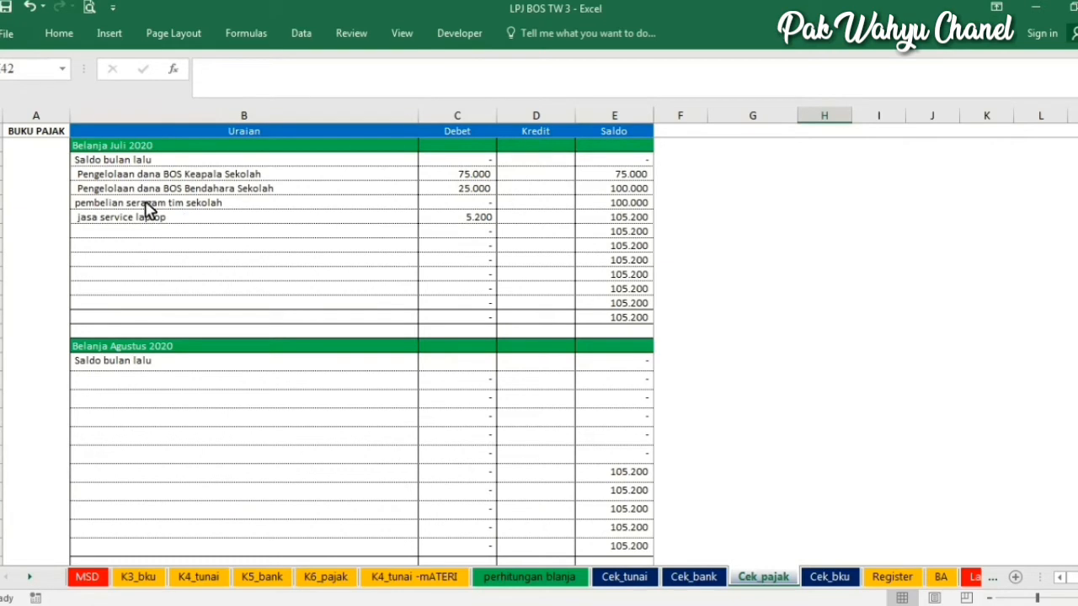
scroll(561, 255, down, 4)
scroll(562, 255, up, 4)
click(832, 578)
scroll(381, 295, up, 3)
scroll(383, 291, up, 3)
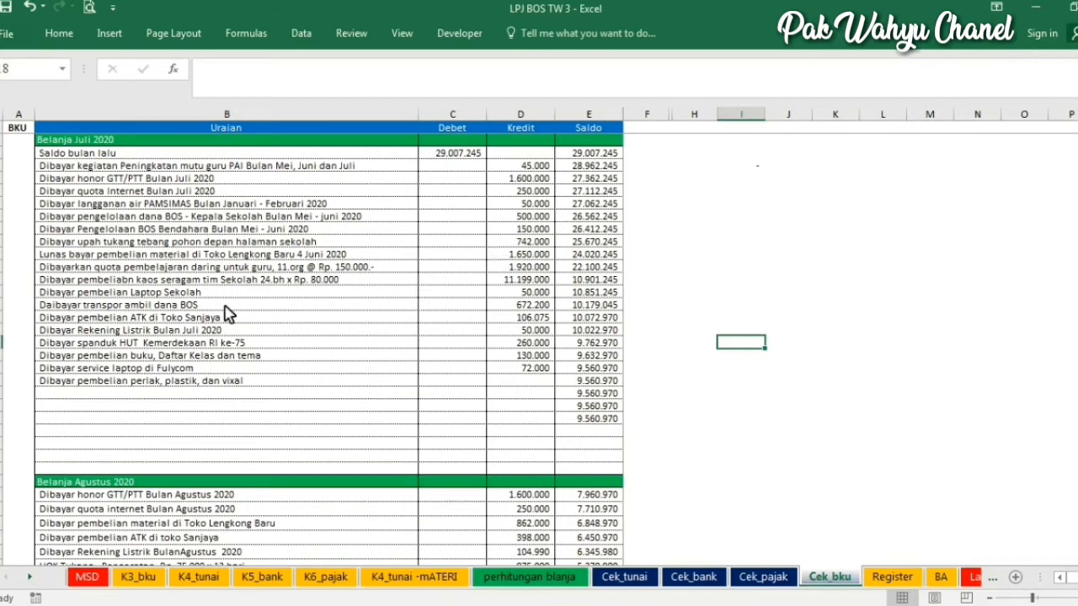
scroll(229, 313, down, 5)
scroll(560, 351, up, 5)
Open the Register sheet and look through its cash closing registers, from the denomination lists to the signature block.
click(890, 577)
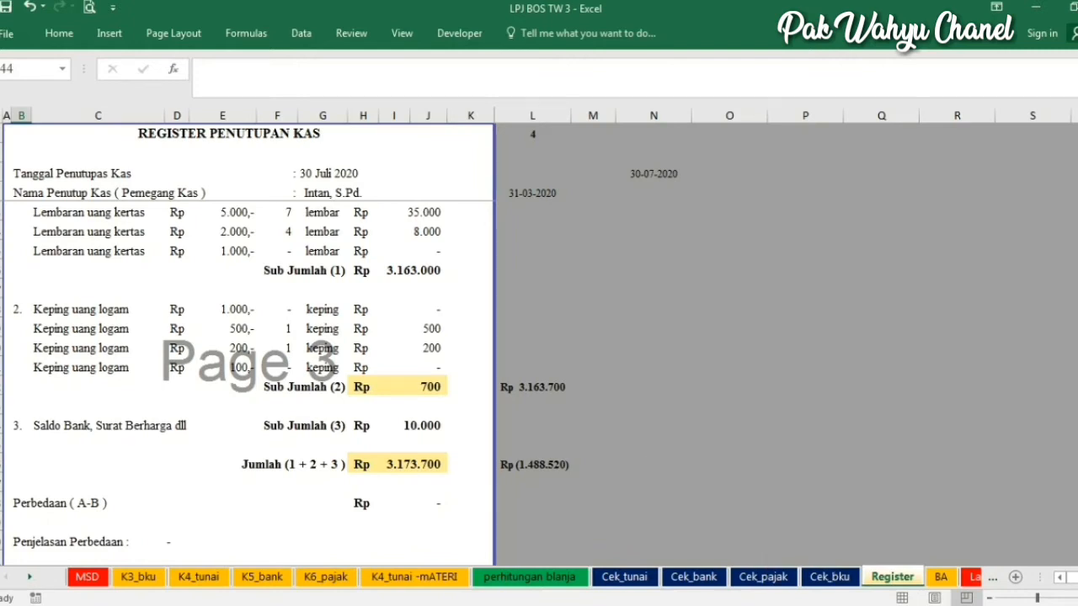
click(32, 576)
click(32, 577)
click(32, 577)
click(32, 577)
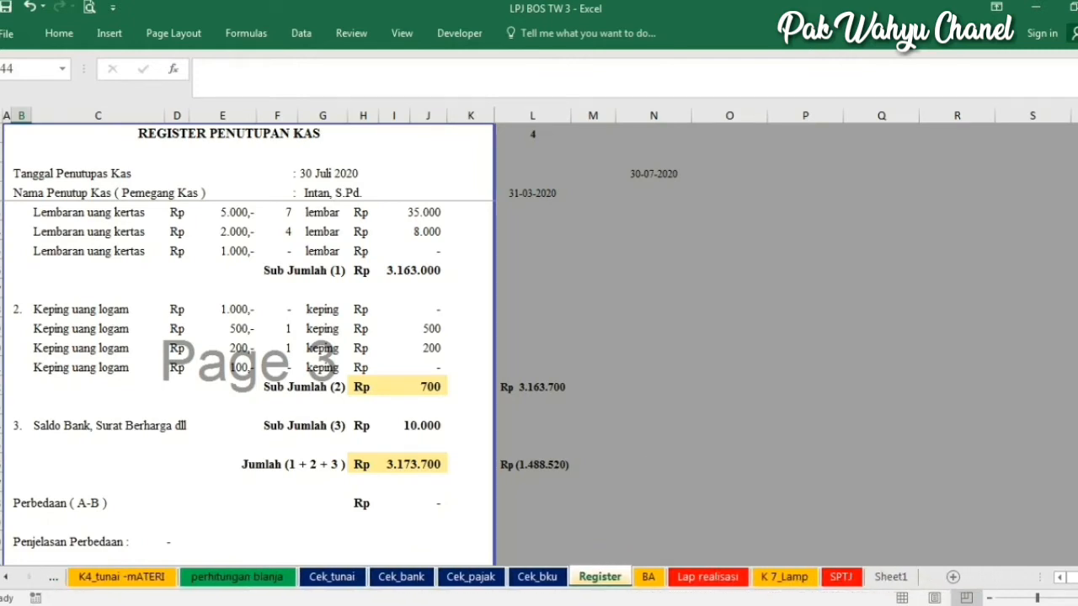
scroll(262, 299, up, 15)
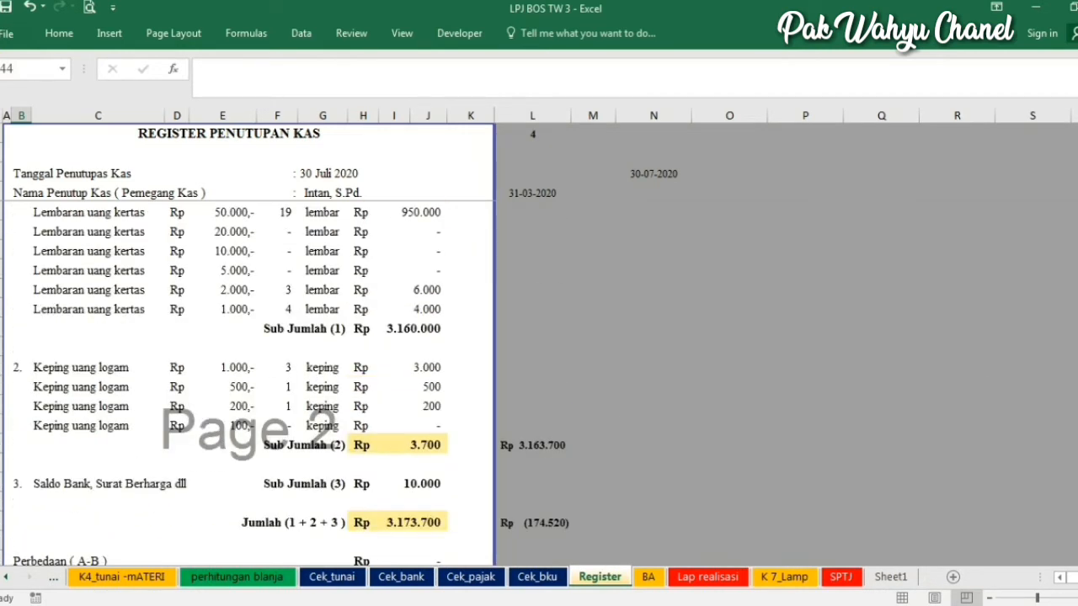
scroll(1063, 339, up, 3)
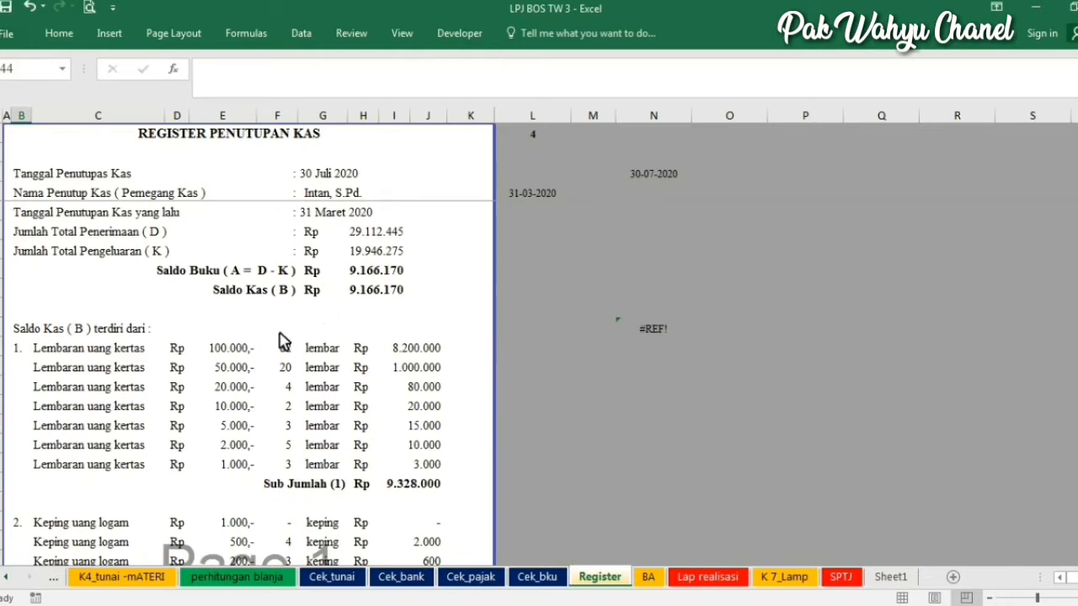
scroll(282, 341, down, 7)
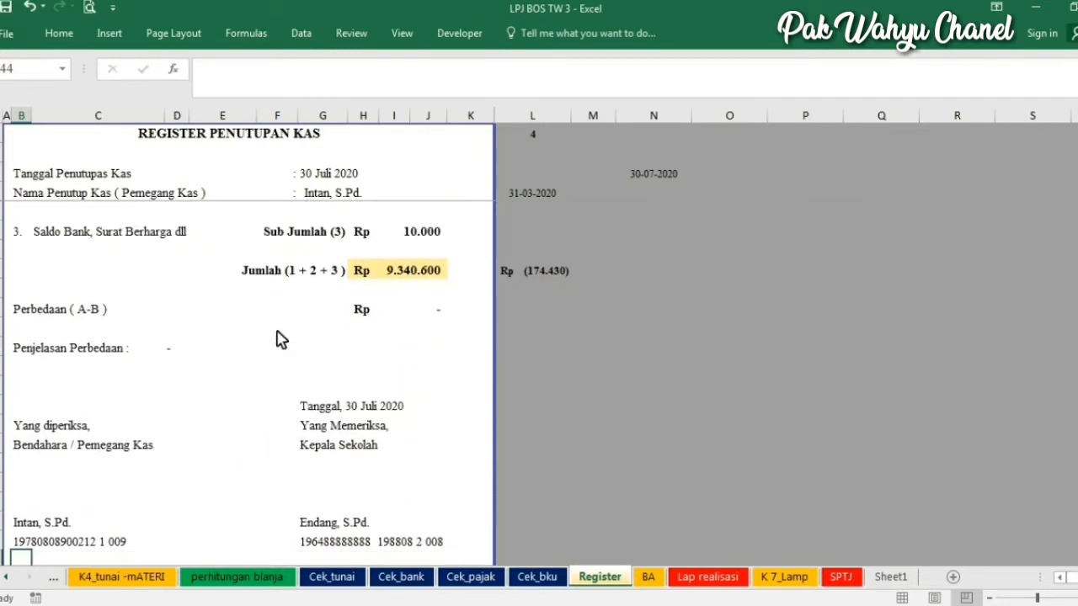
scroll(282, 339, up, 7)
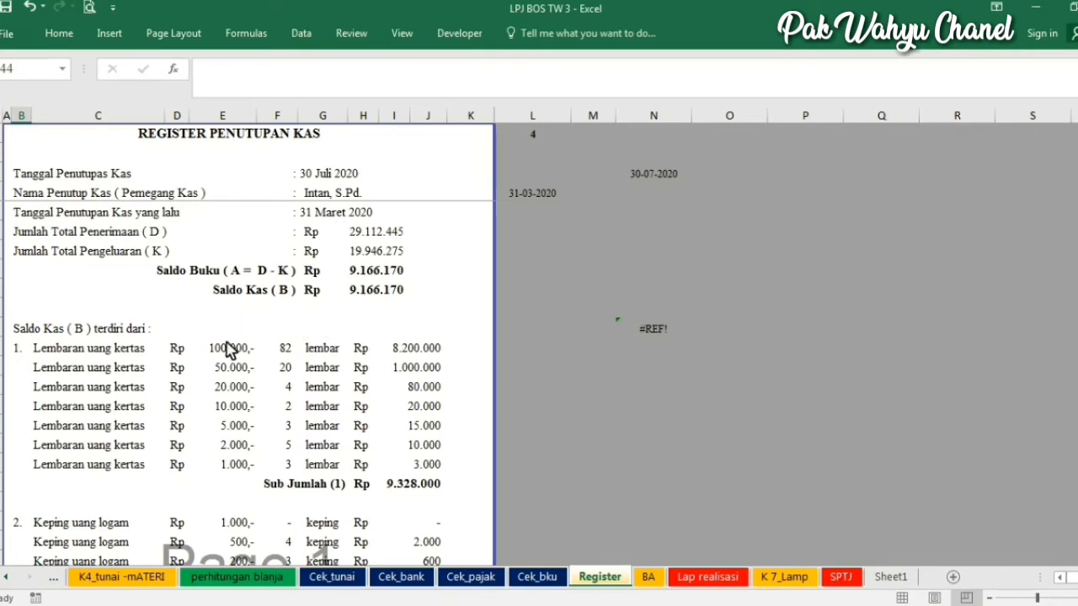
Try replacing the closing date formula in G3 with a reference to G7.
click(329, 173)
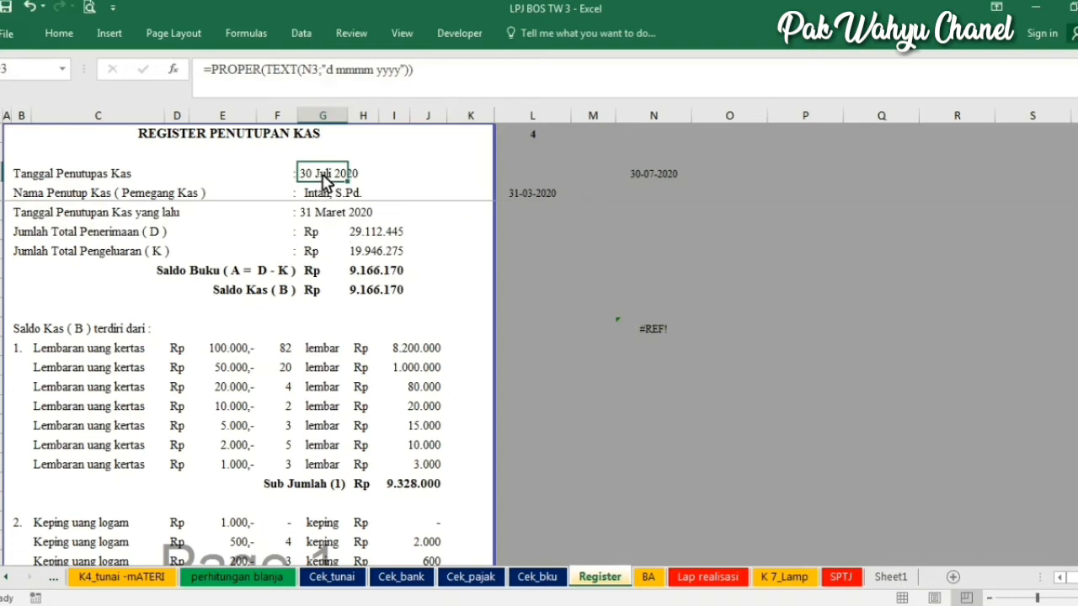
drag(206, 71, 486, 73)
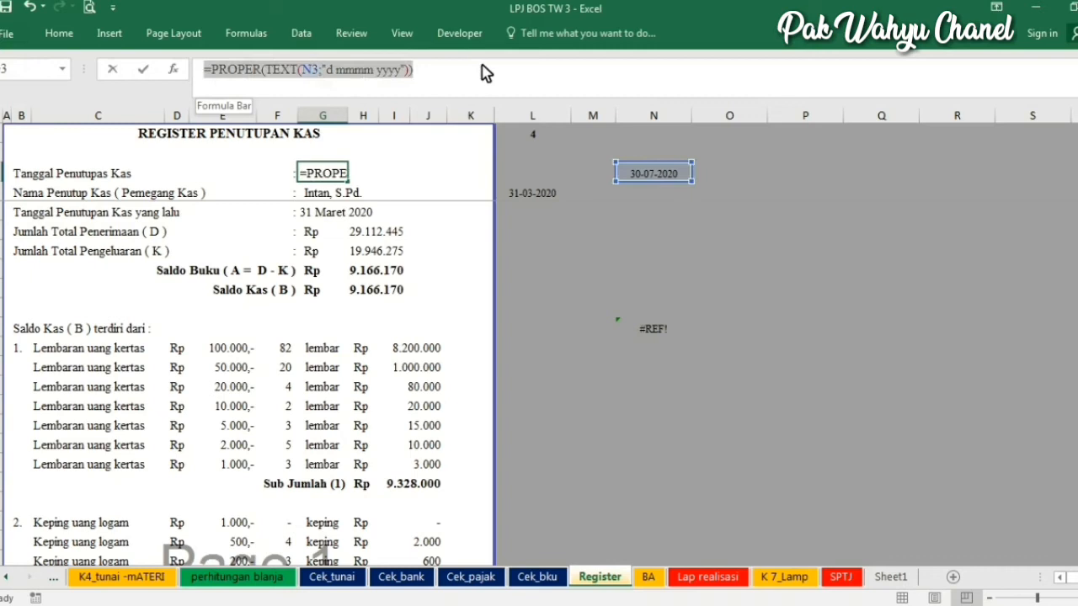
text(=)
click(358, 251)
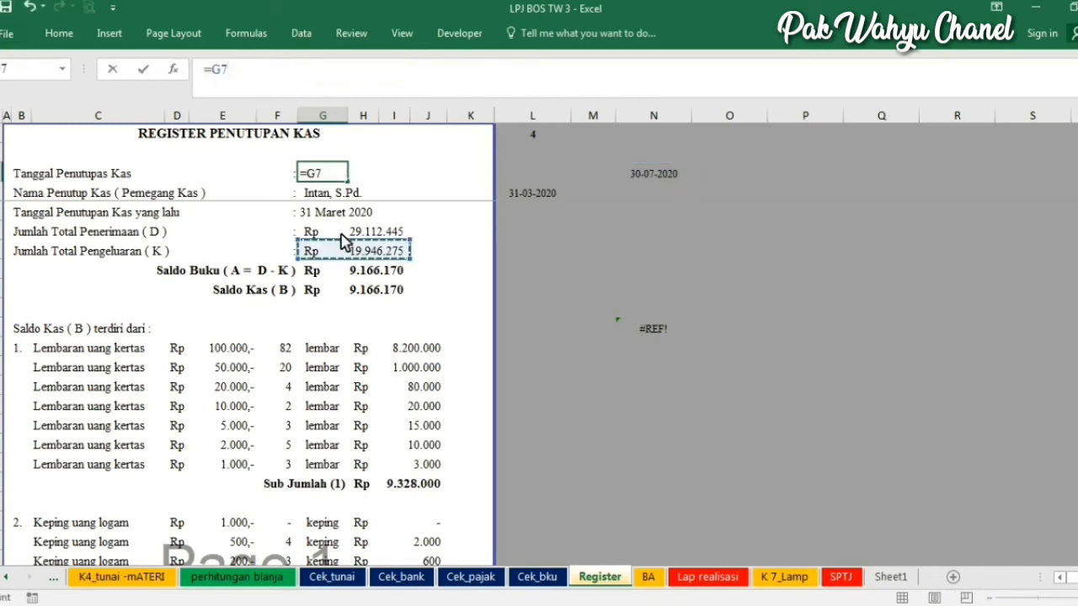
key(Escape)
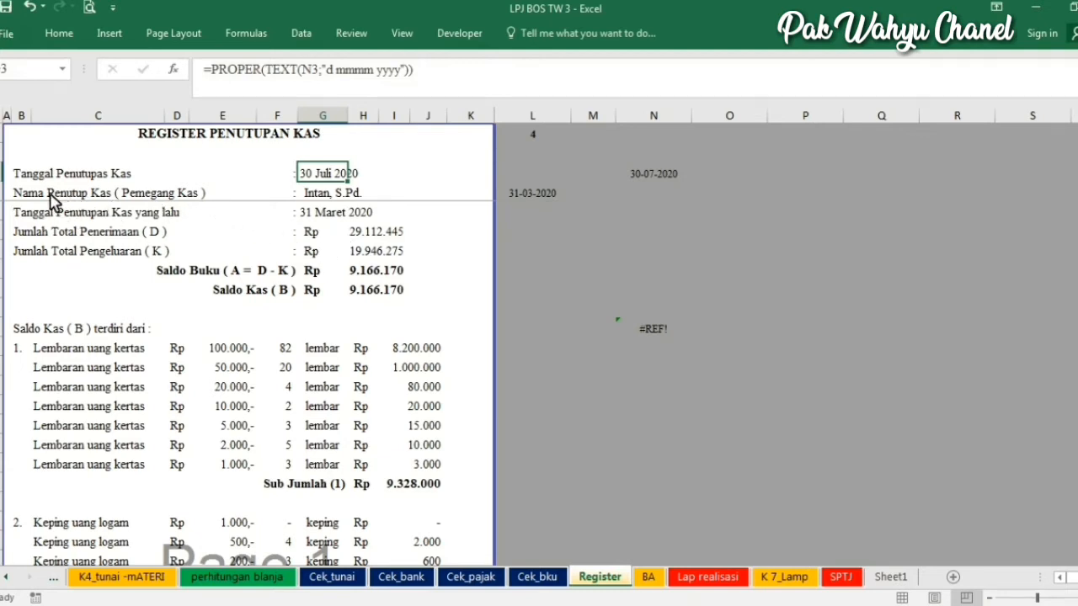
Inspect the formulas behind the cash holder's name, Jumlah Total Penerimaan and Jumlah Total Pengeluaran.
click(324, 197)
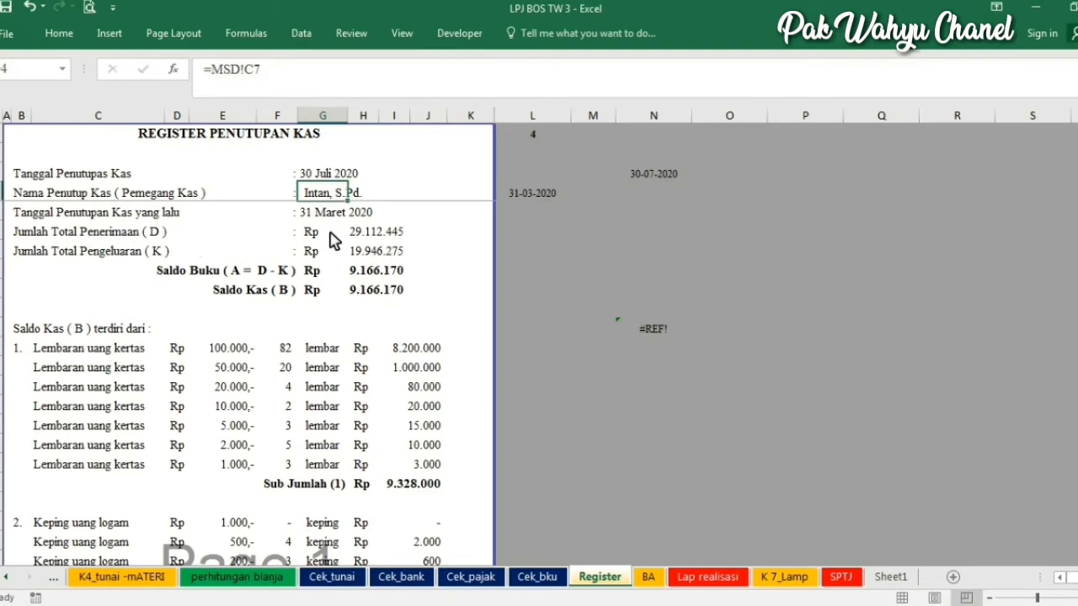
click(373, 237)
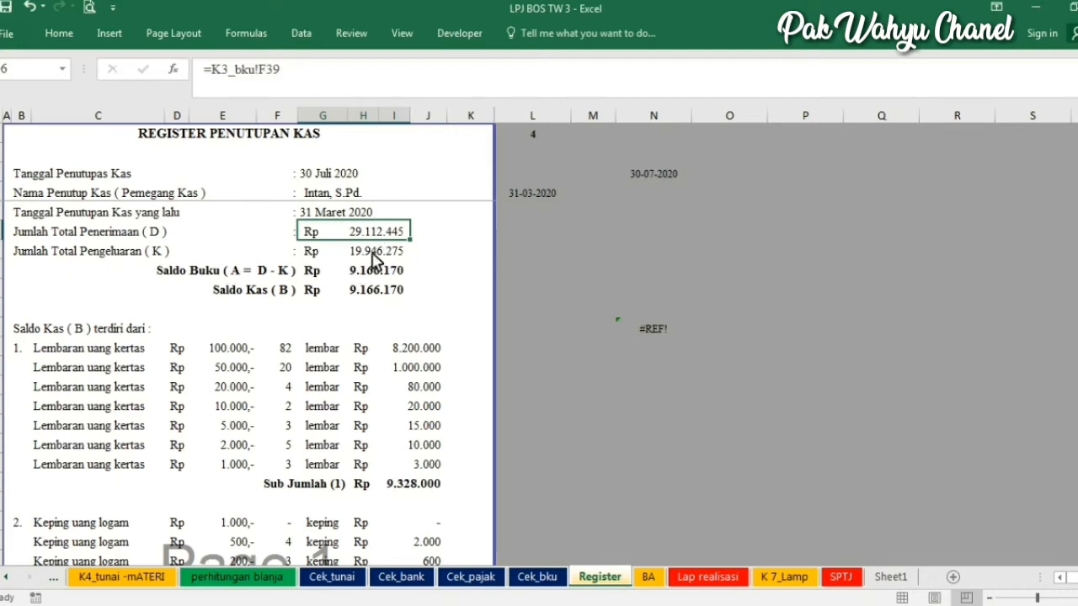
click(373, 252)
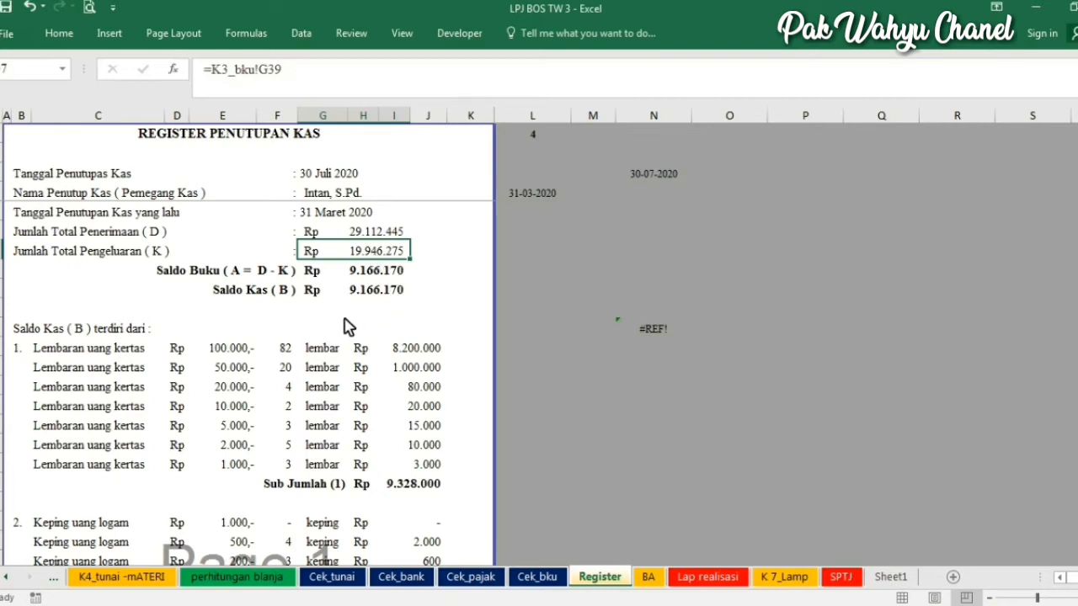
Examine the Saldo Kas (B) breakdown of banknotes and coins, with its sub-totals, against the book balance.
scroll(348, 328, down, 2)
scroll(348, 329, up, 1)
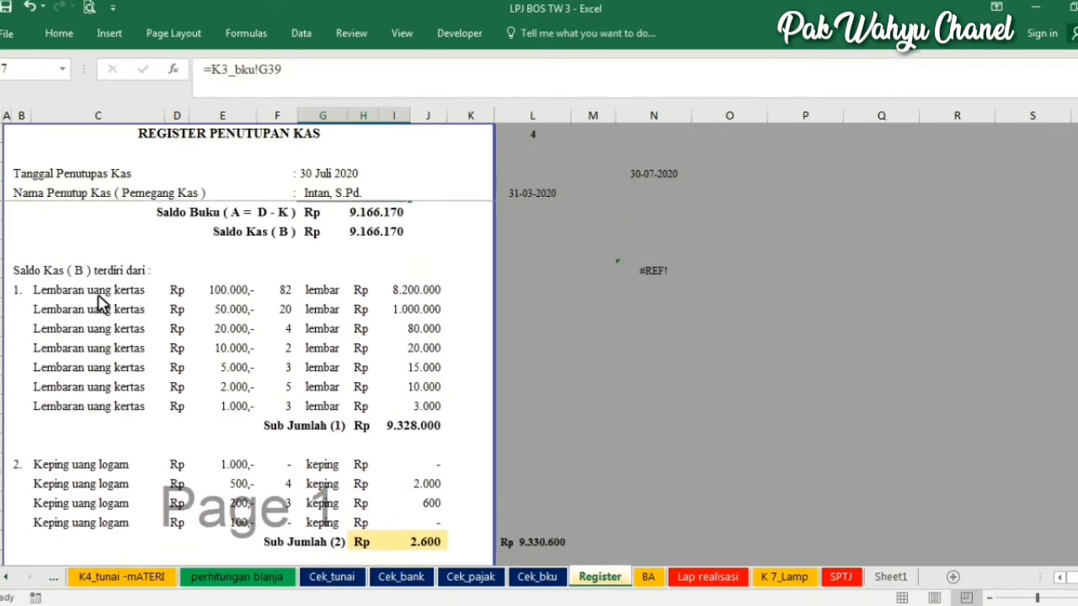
drag(36, 276, 451, 433)
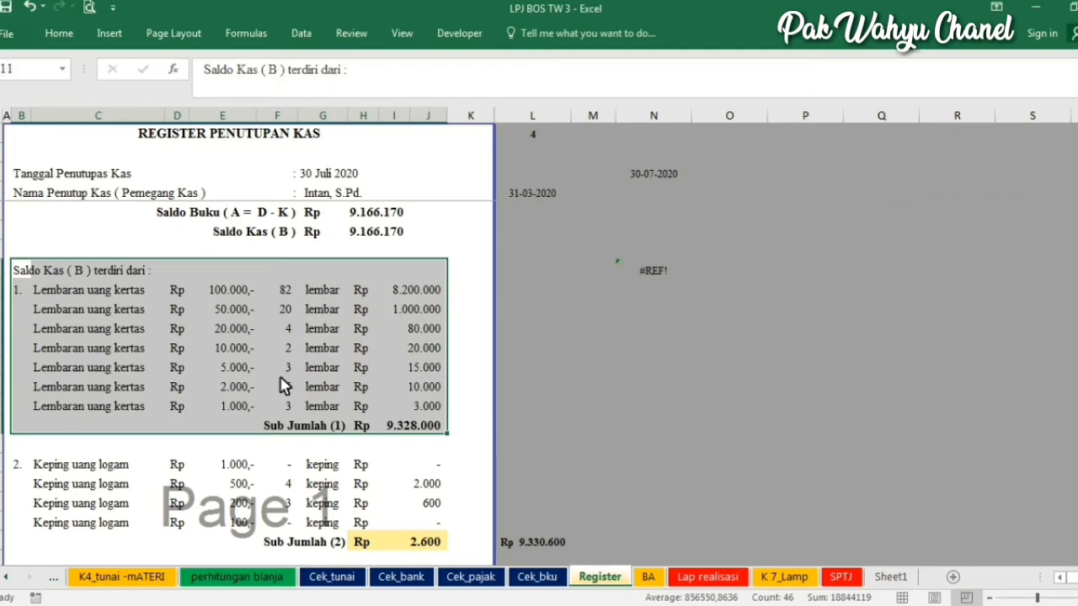
scroll(353, 336, down, 3)
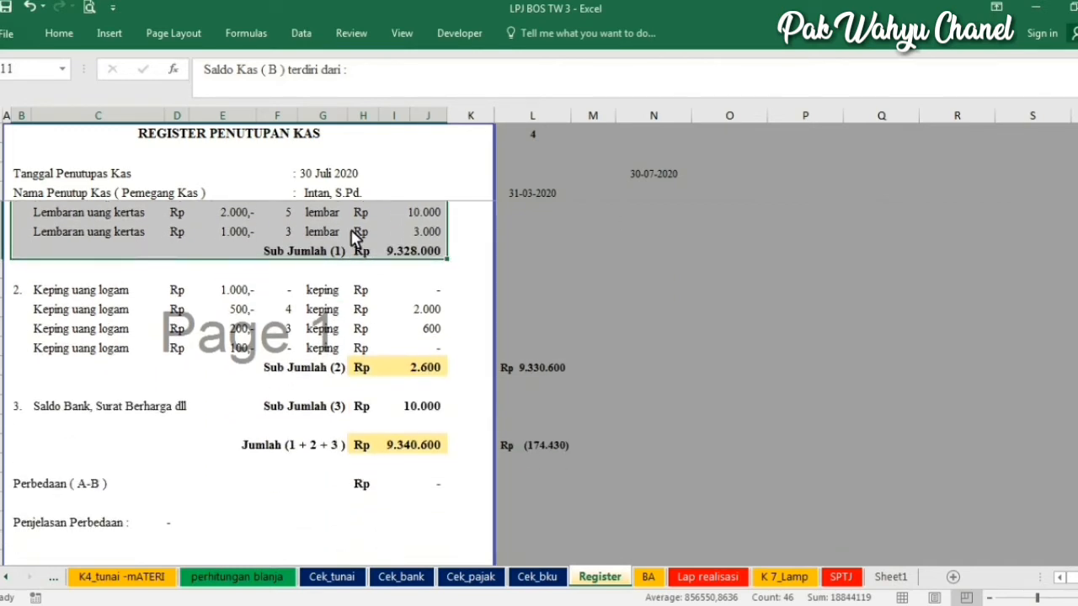
click(345, 248)
scroll(347, 249, up, 4)
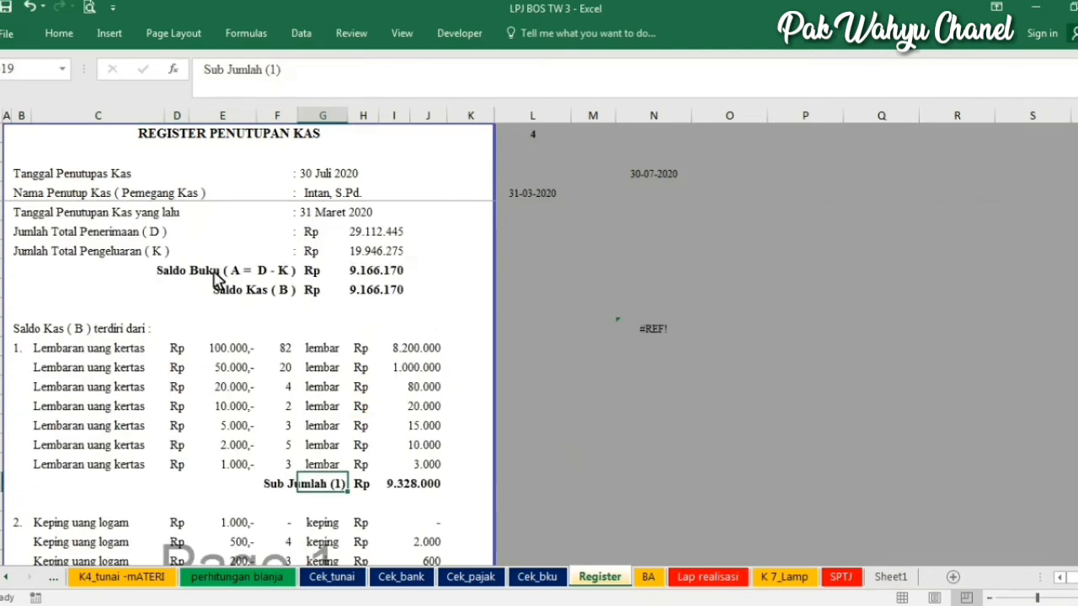
drag(216, 352, 432, 507)
click(256, 384)
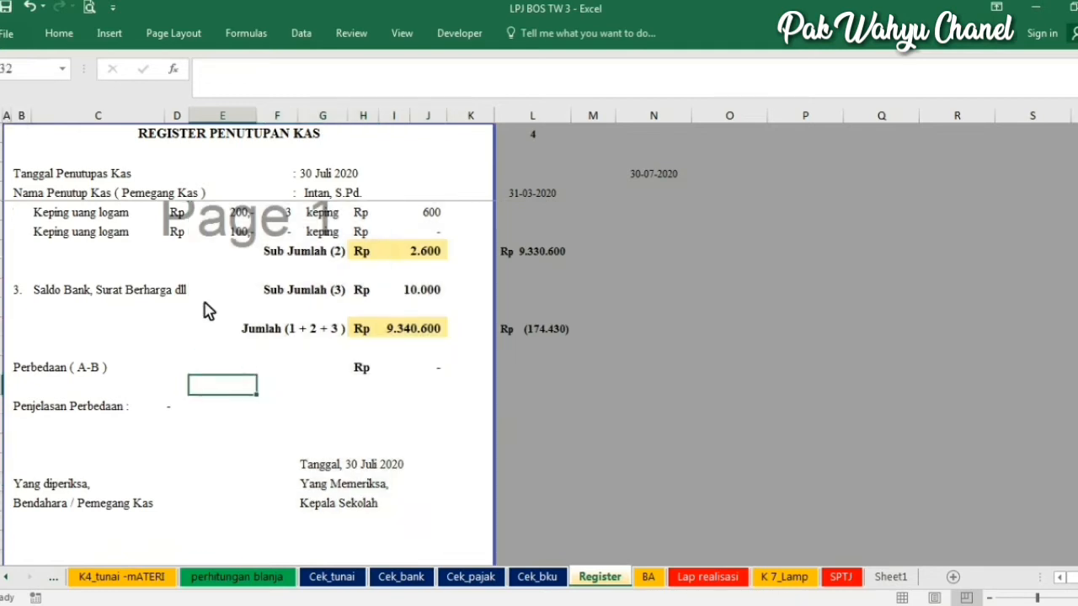
scroll(202, 299, up, 2)
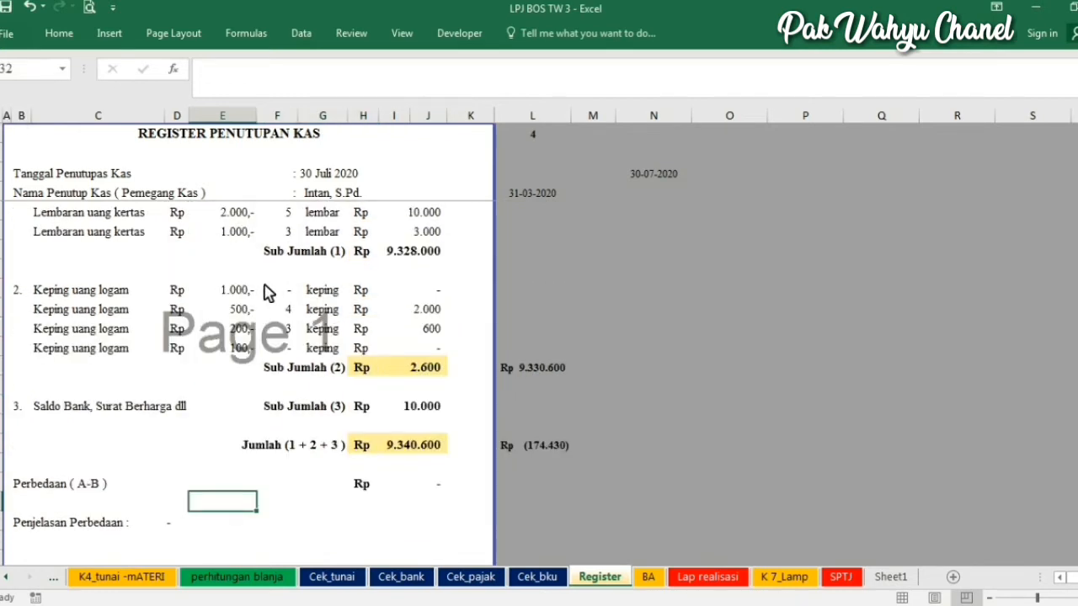
scroll(269, 270, down, 2)
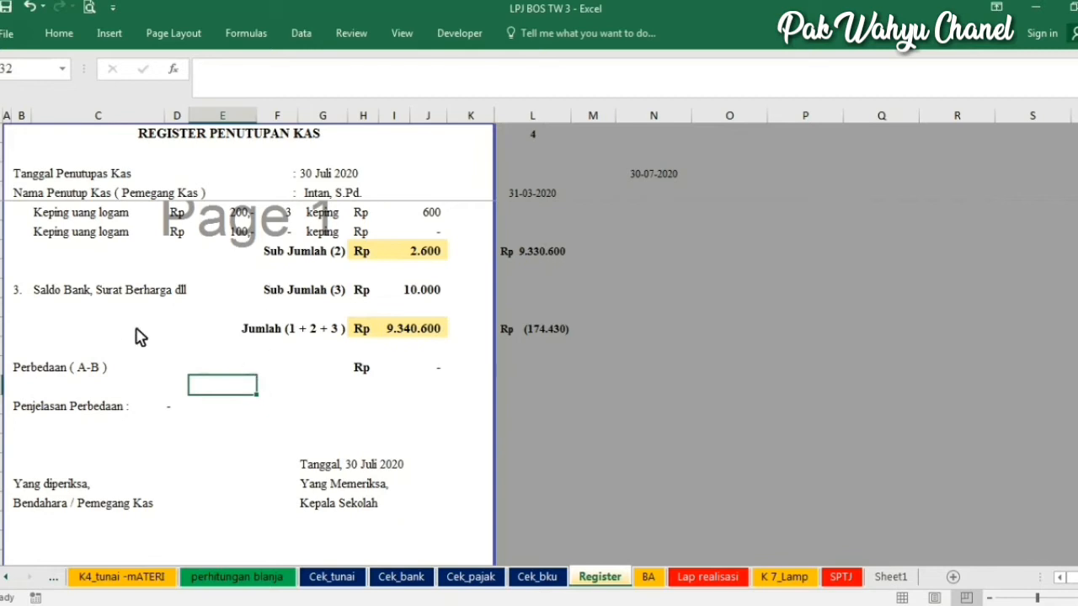
Inspect the formula behind the bank balance in Sub Jumlah (3), and review the register's total, difference and signature sections.
click(425, 289)
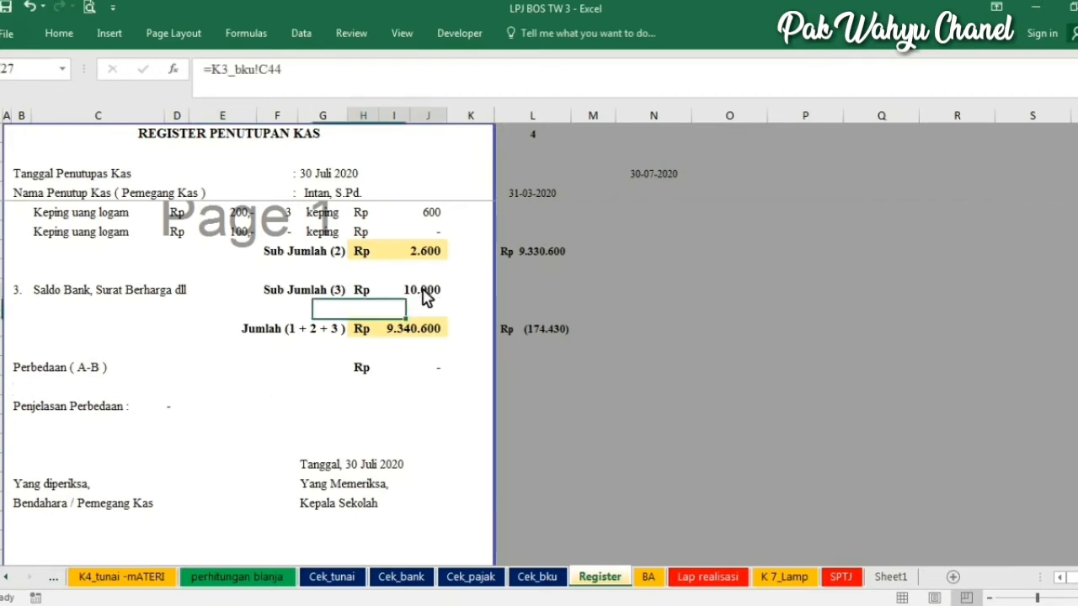
scroll(377, 407, down, 2)
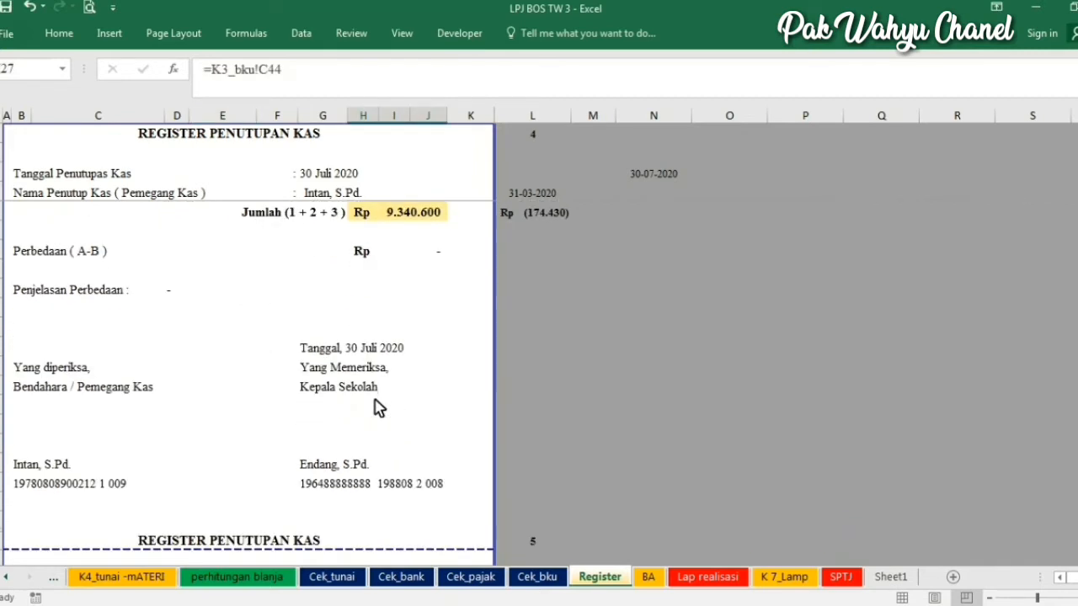
scroll(409, 337, up, 1)
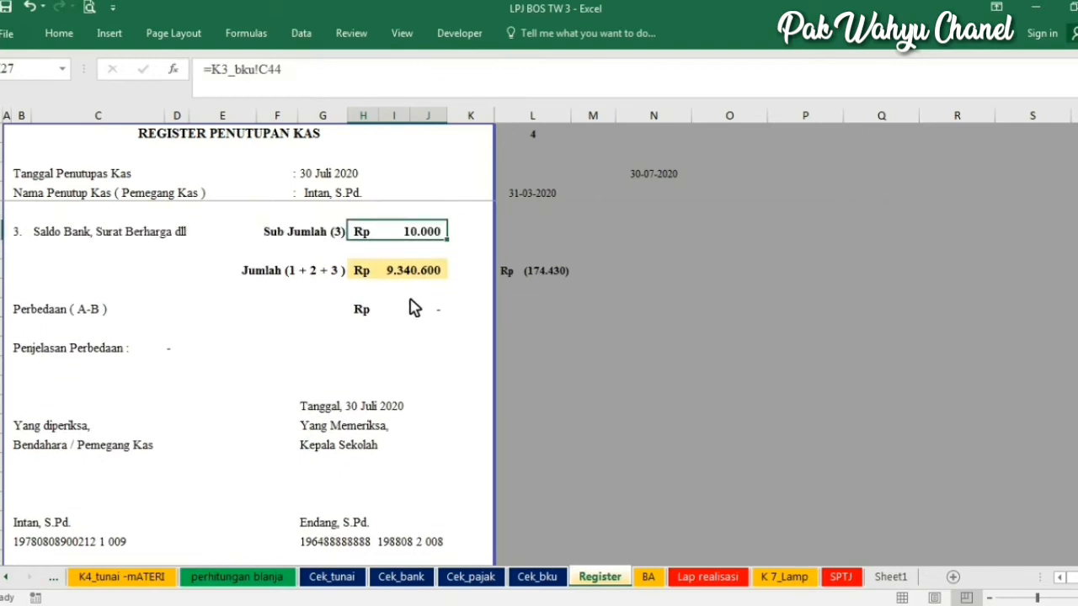
scroll(415, 307, up, 1)
scroll(414, 308, down, 2)
scroll(414, 307, down, 4)
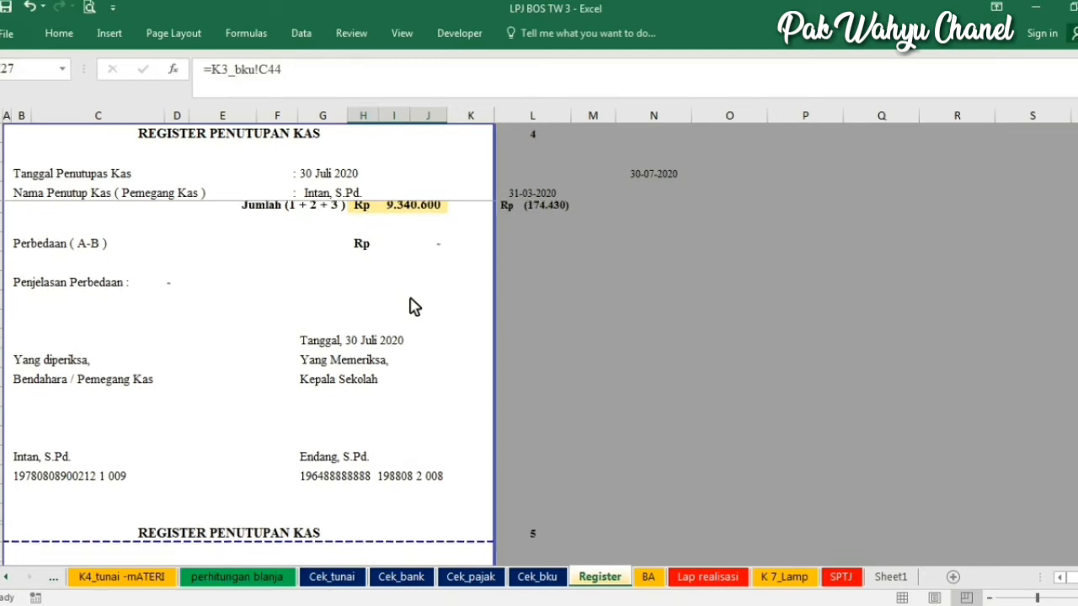
scroll(370, 300, up, 1)
scroll(366, 301, up, 4)
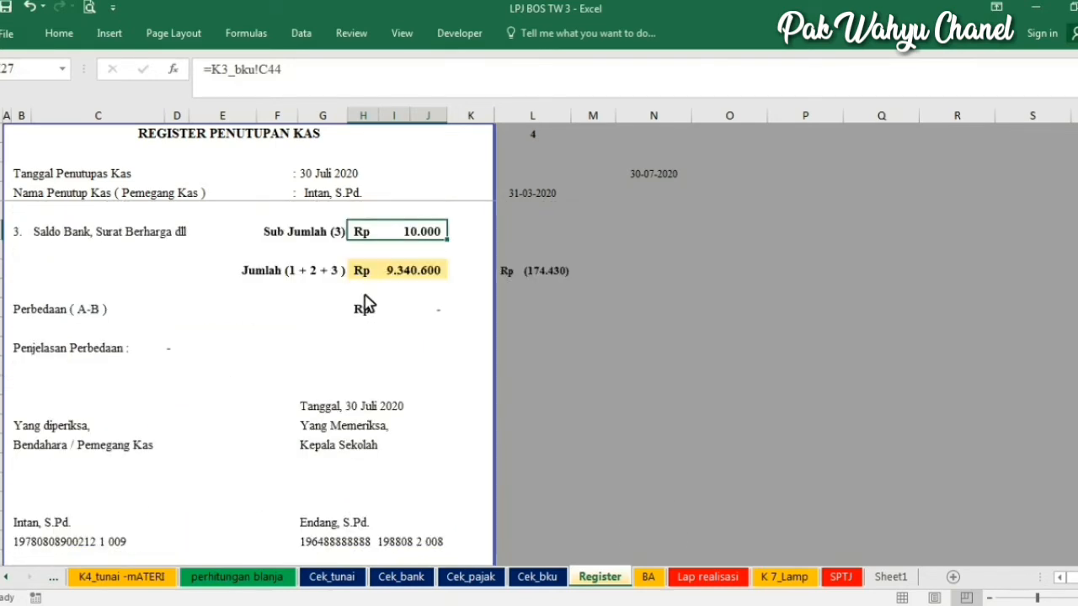
scroll(367, 303, up, 9)
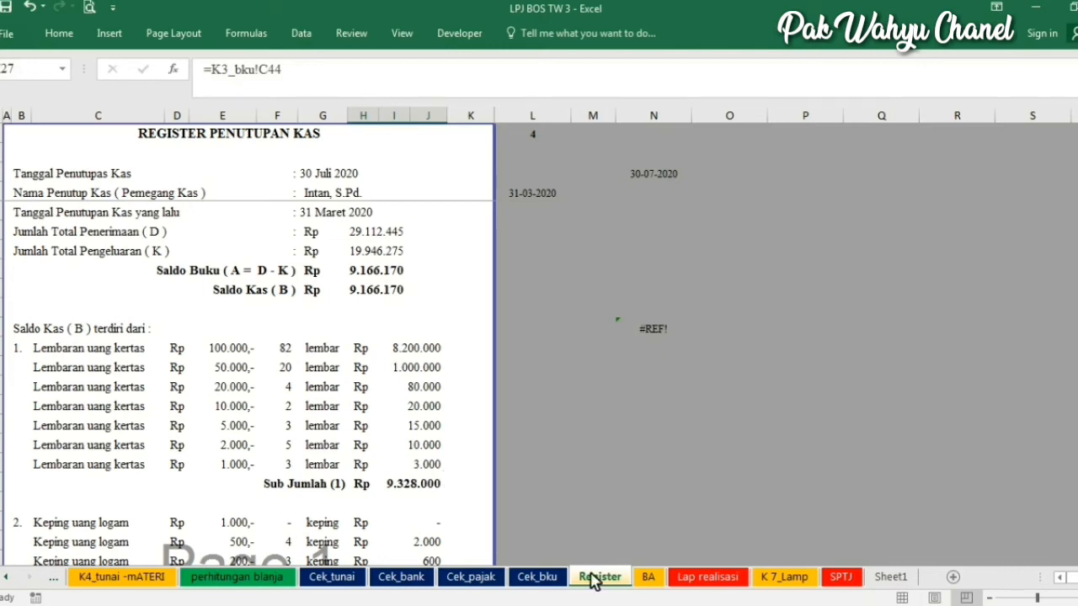
Review the Berita Acara Pemeriksaan Kas on the BA sheet, from the officials' details through the cash totals to the signatures.
click(648, 577)
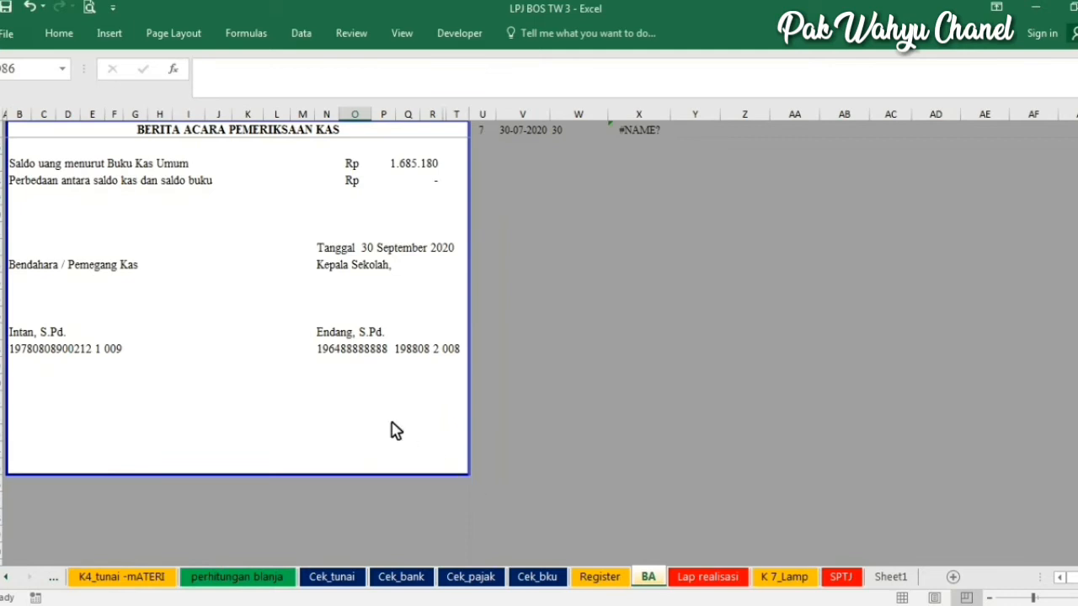
scroll(387, 421, up, 10)
scroll(358, 418, up, 15)
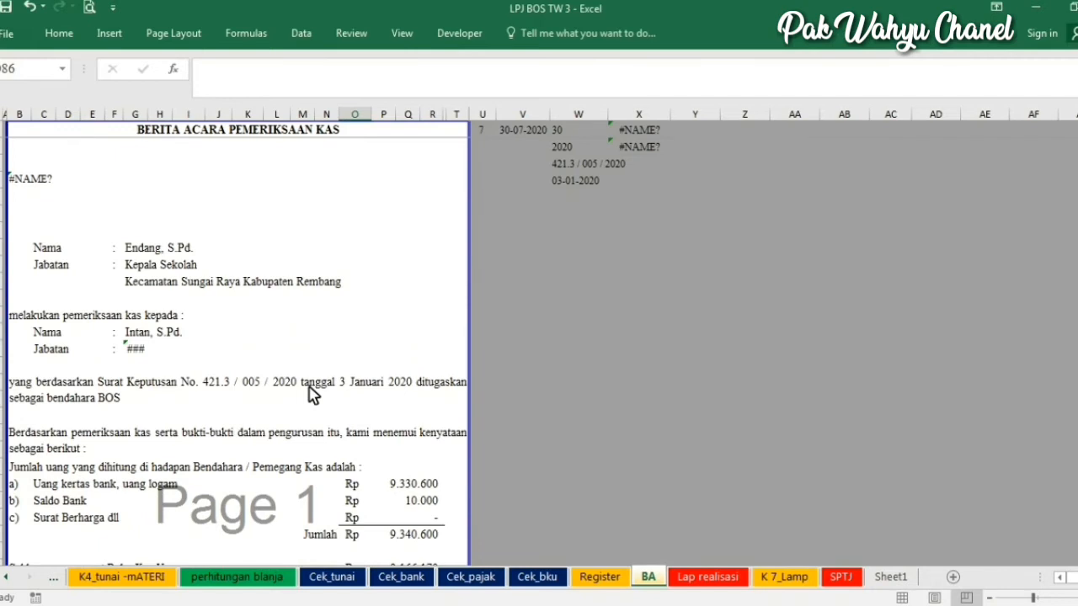
scroll(311, 394, down, 5)
scroll(314, 394, up, 2)
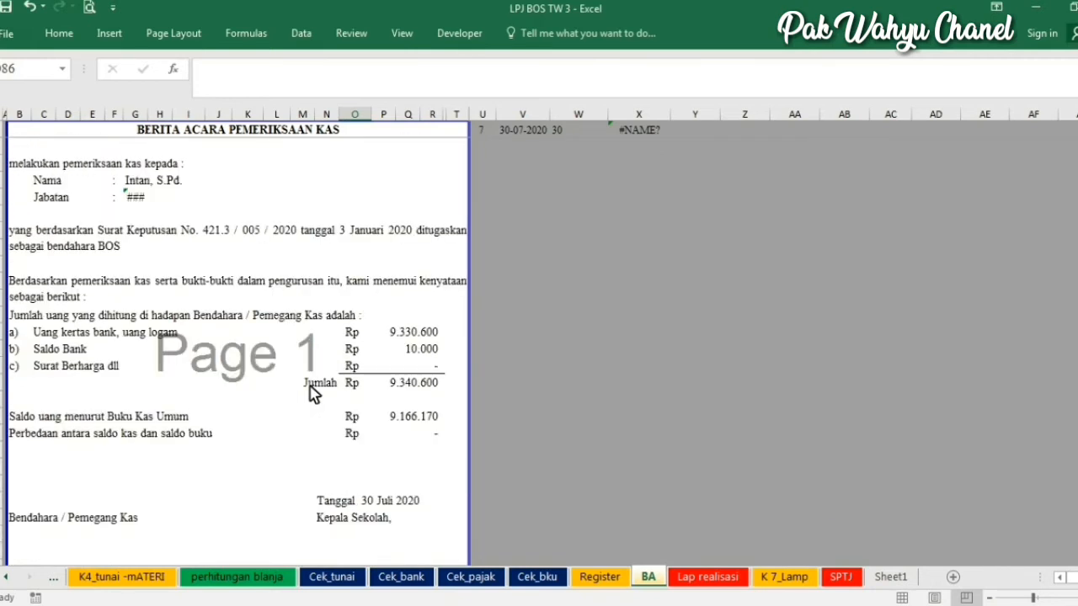
Examine the July 2020 BOS realization report on the Lap realisasi sheet, from its title through the Belanja total row.
click(699, 581)
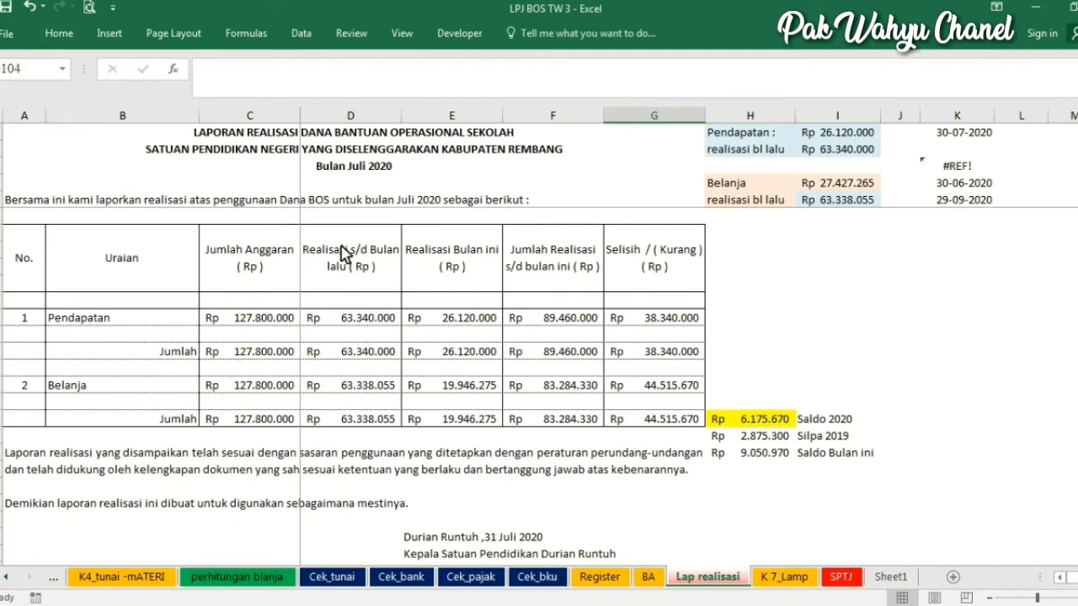
drag(38, 135, 655, 424)
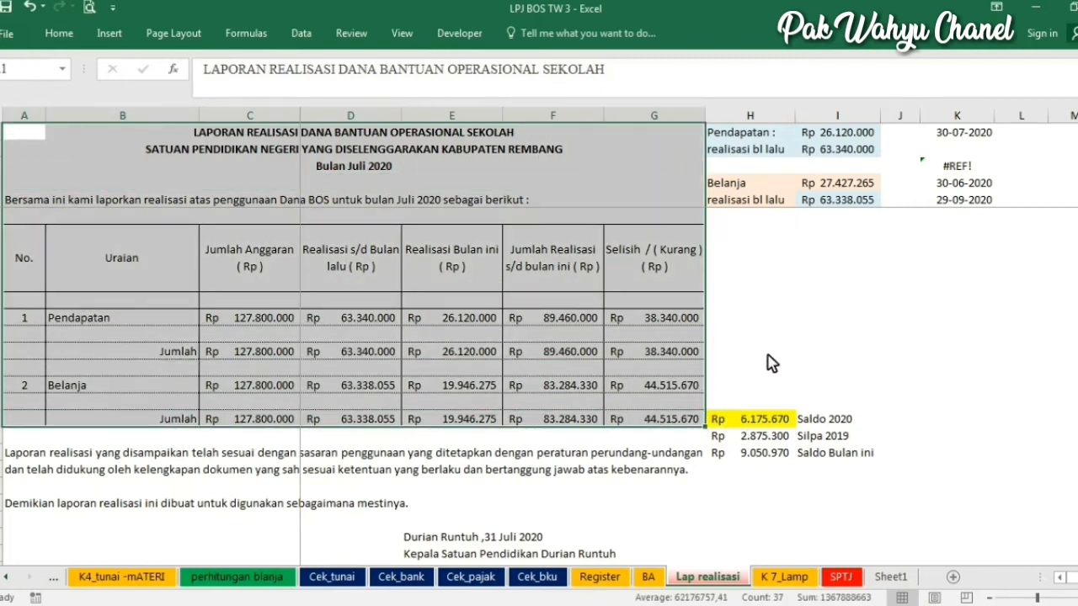
click(770, 354)
Examine the Pendapatan and realisasi bl lalu helper figures beside the report, and the formula in the Pendapatan row's Jumlah Realisasi.
click(732, 135)
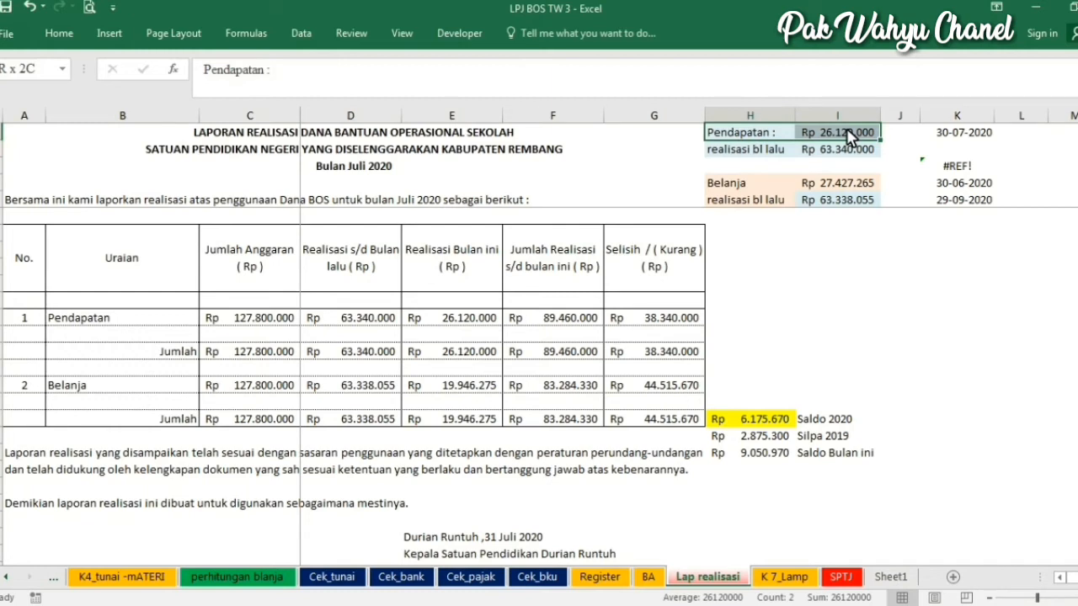
drag(849, 138, 852, 137)
click(587, 320)
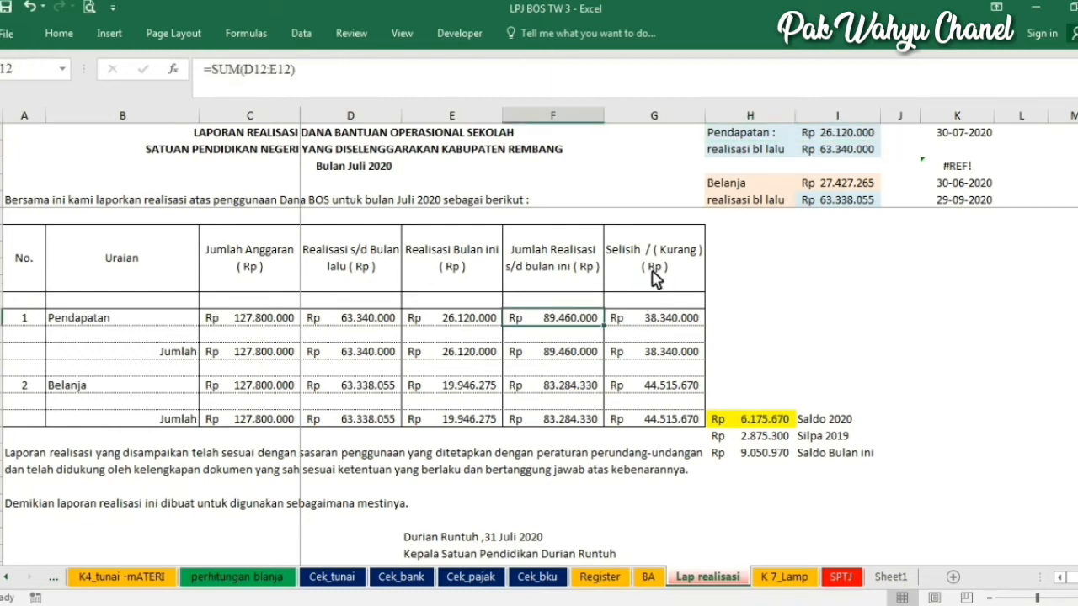
drag(745, 151, 859, 154)
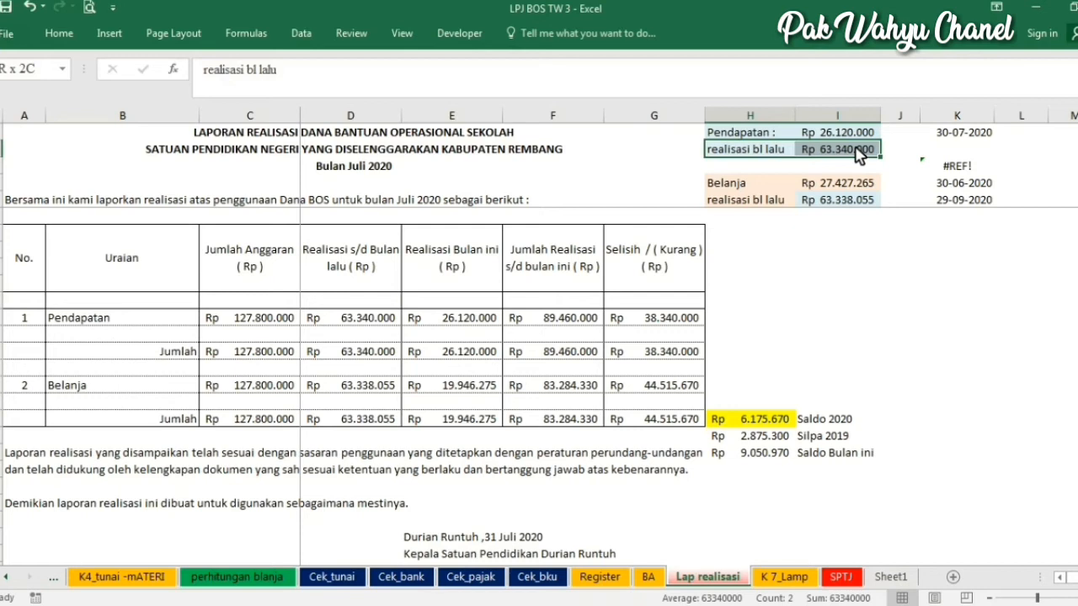
drag(859, 154, 862, 156)
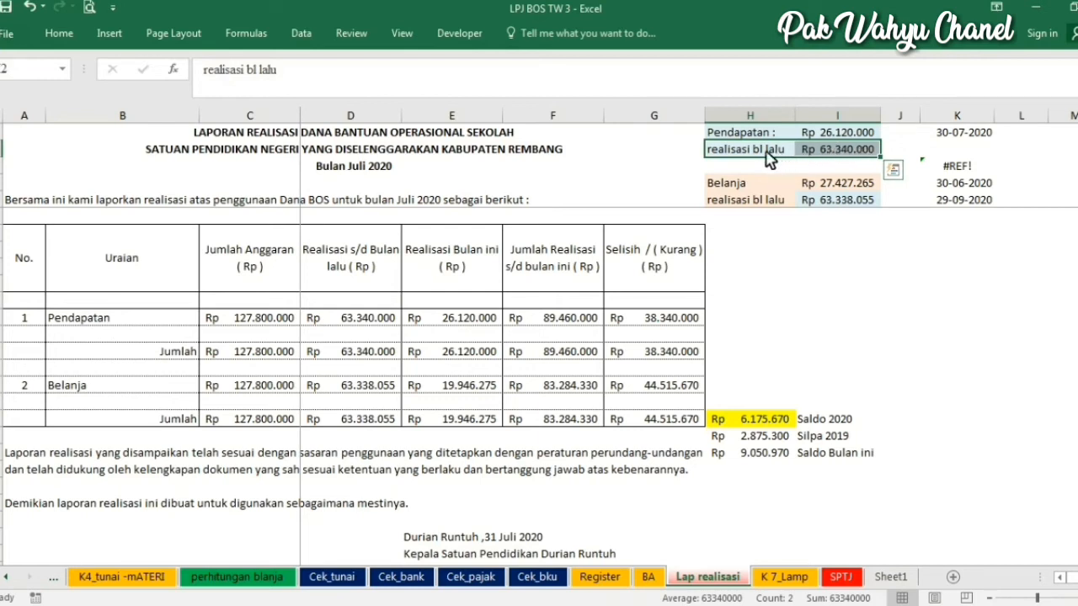
drag(728, 151, 866, 157)
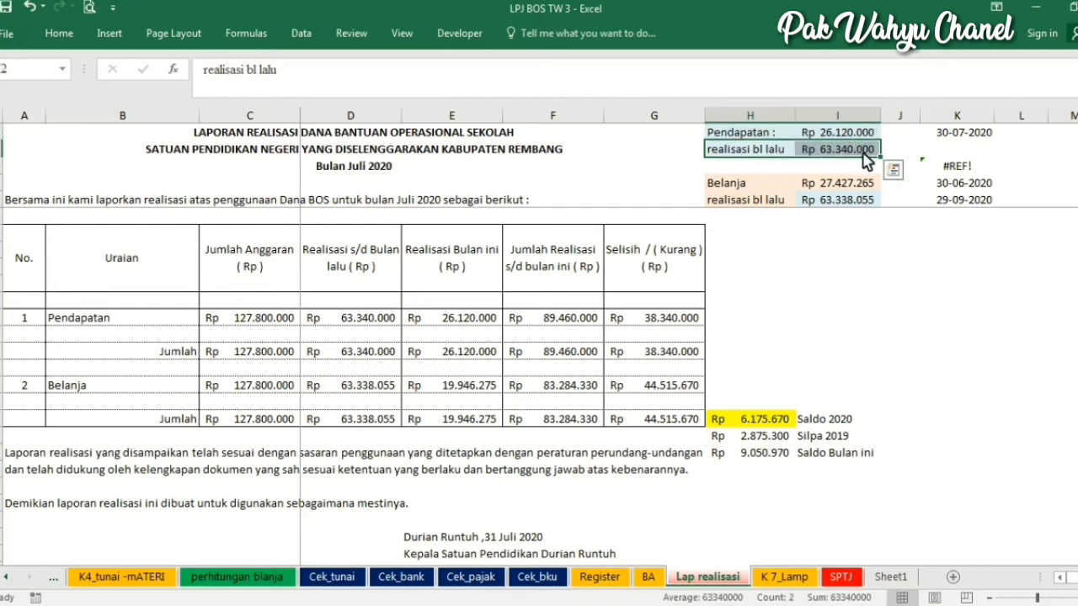
Examine the Belanja helper figure and its realisasi bl lalu amount beside the report.
click(725, 187)
drag(725, 192, 865, 192)
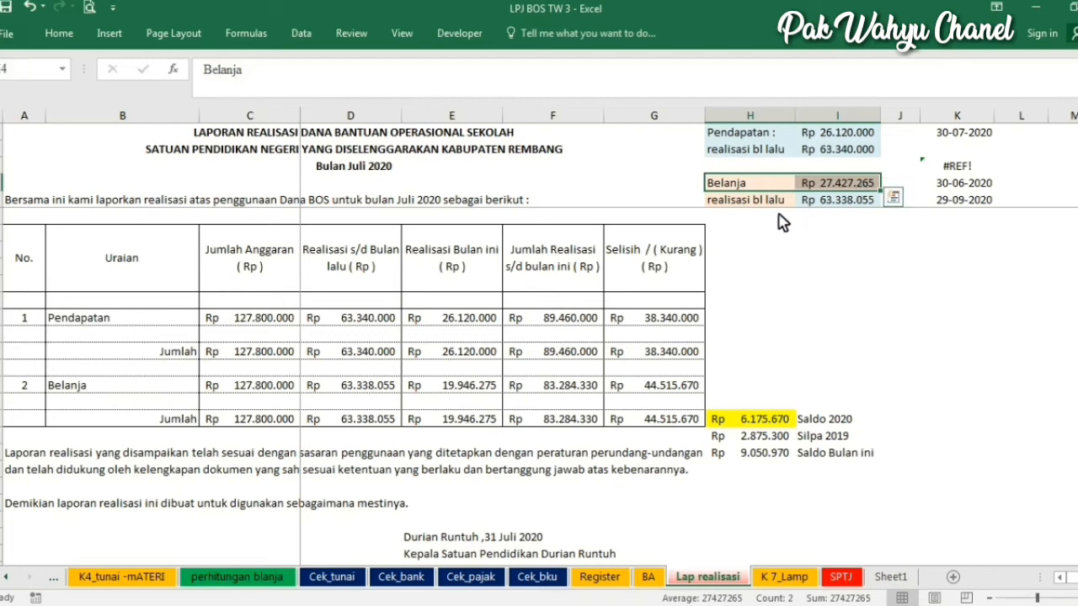
click(721, 202)
drag(807, 208, 861, 207)
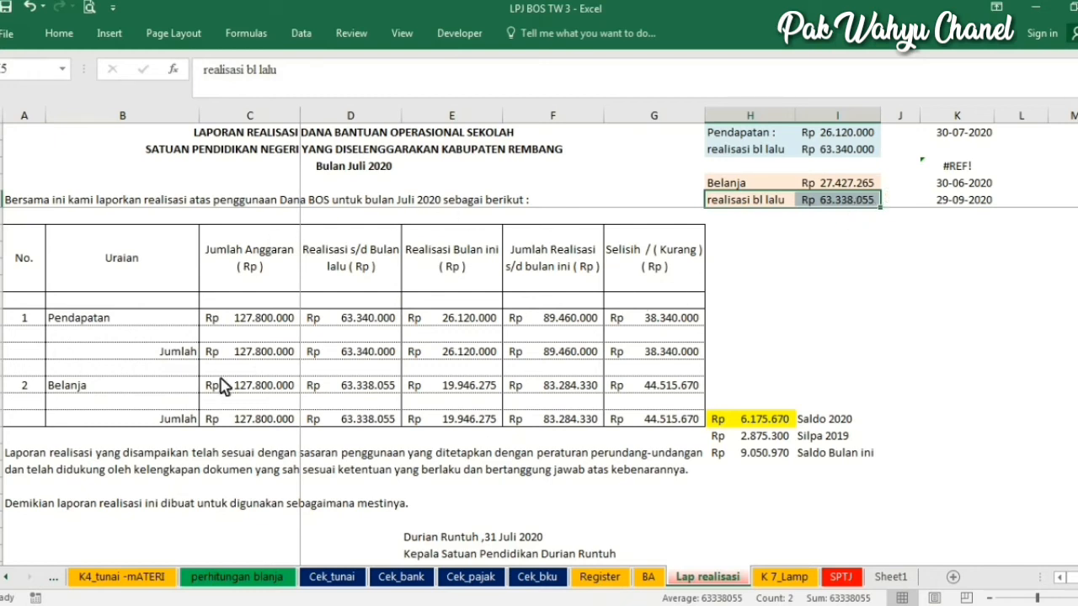
Inspect the Jumlah Anggaran figures and the formulas across the Pendapatan row, from last month's realization to Selisih.
click(277, 322)
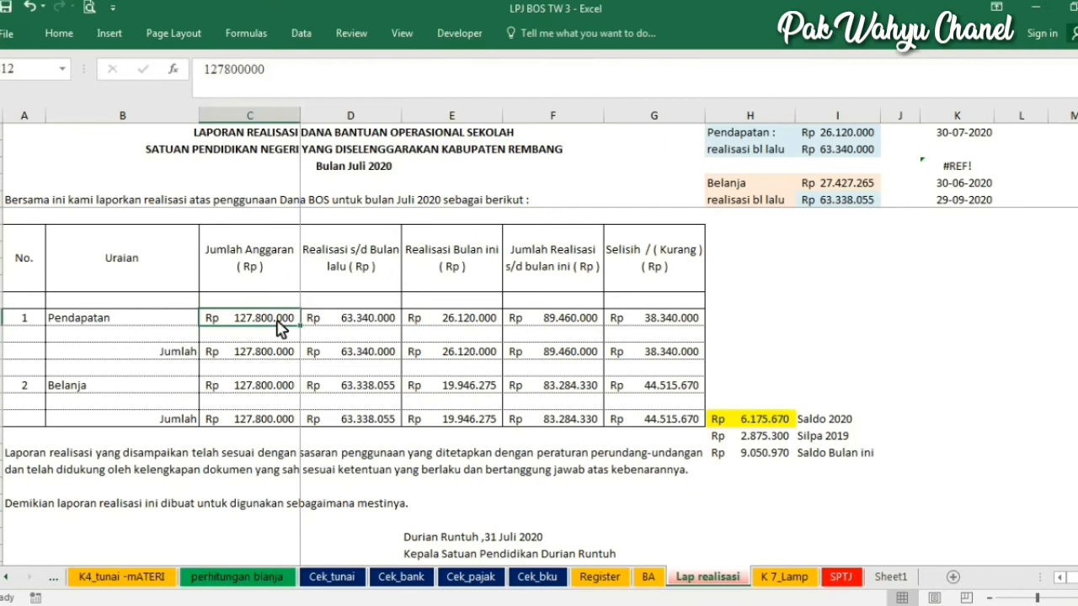
drag(258, 330, 286, 448)
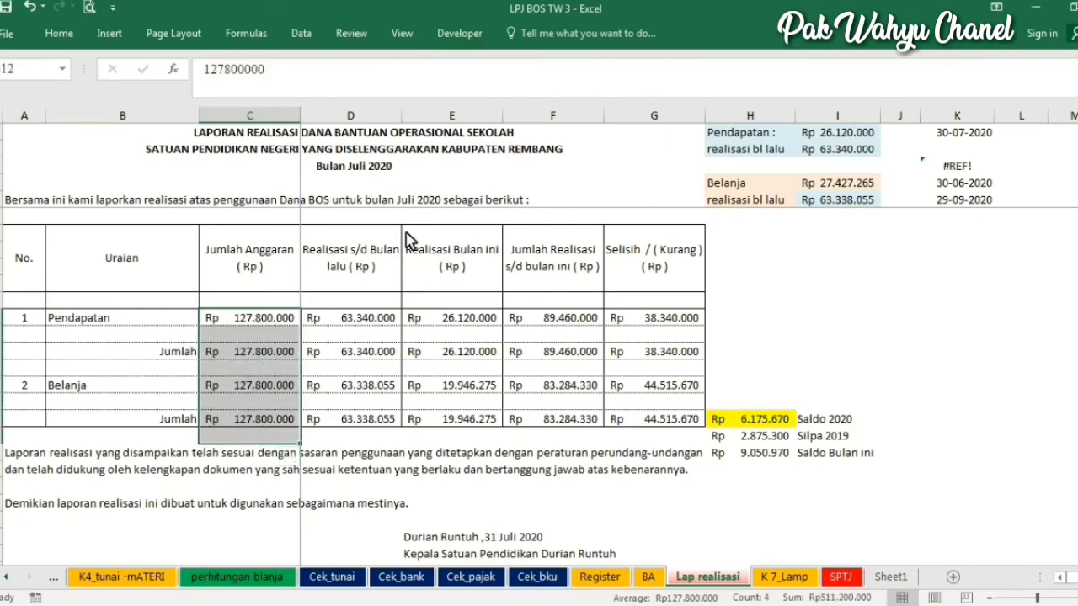
click(364, 325)
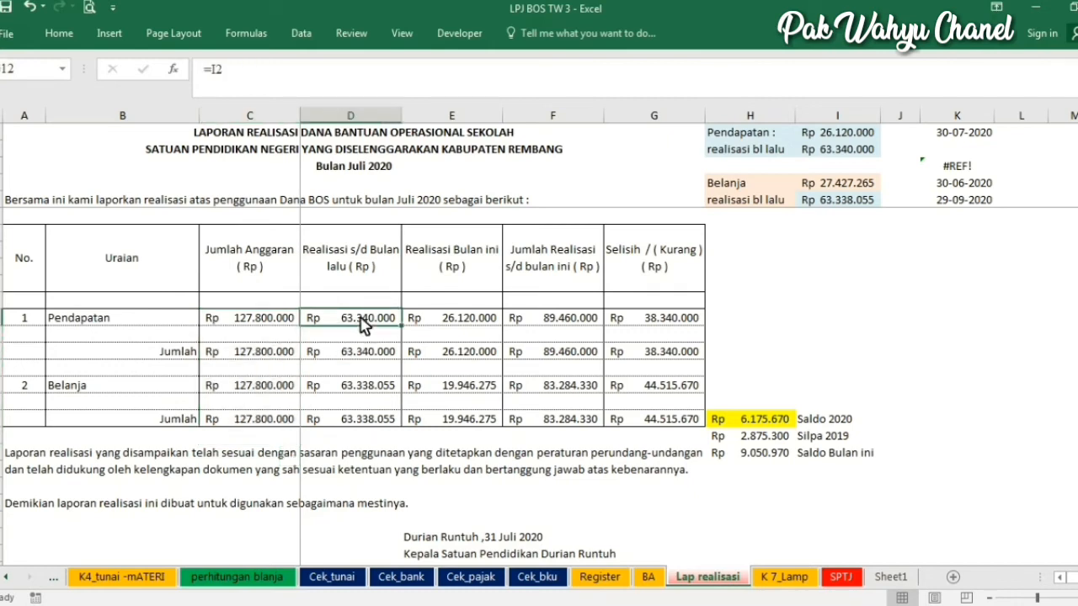
click(452, 327)
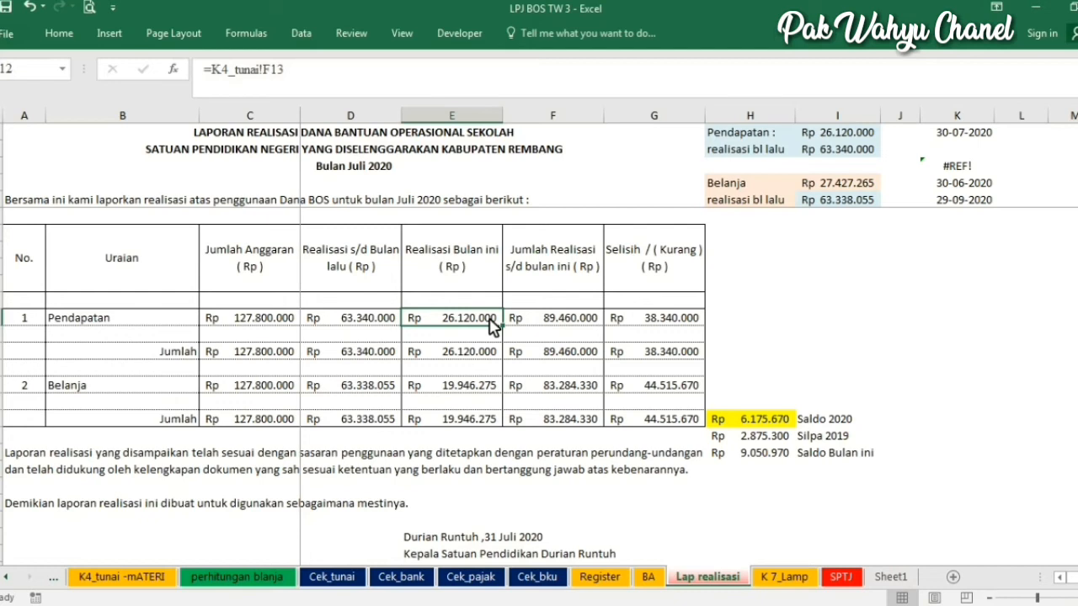
click(572, 327)
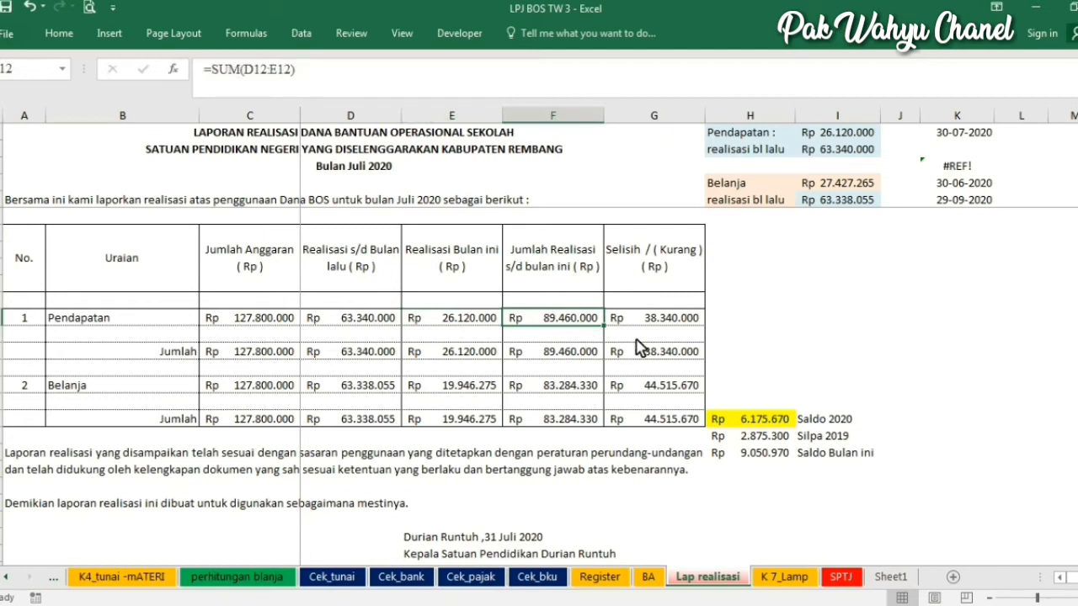
click(679, 321)
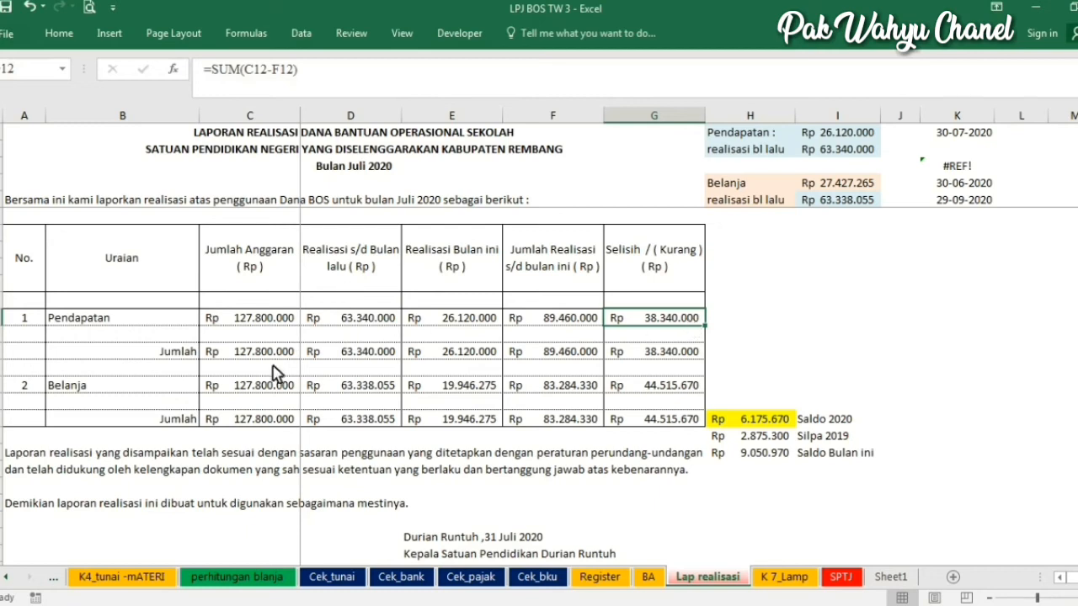
Inspect the formulas across the Belanja row, including Selisih and Jumlah Anggaran, and view the rest of the realization report.
click(354, 392)
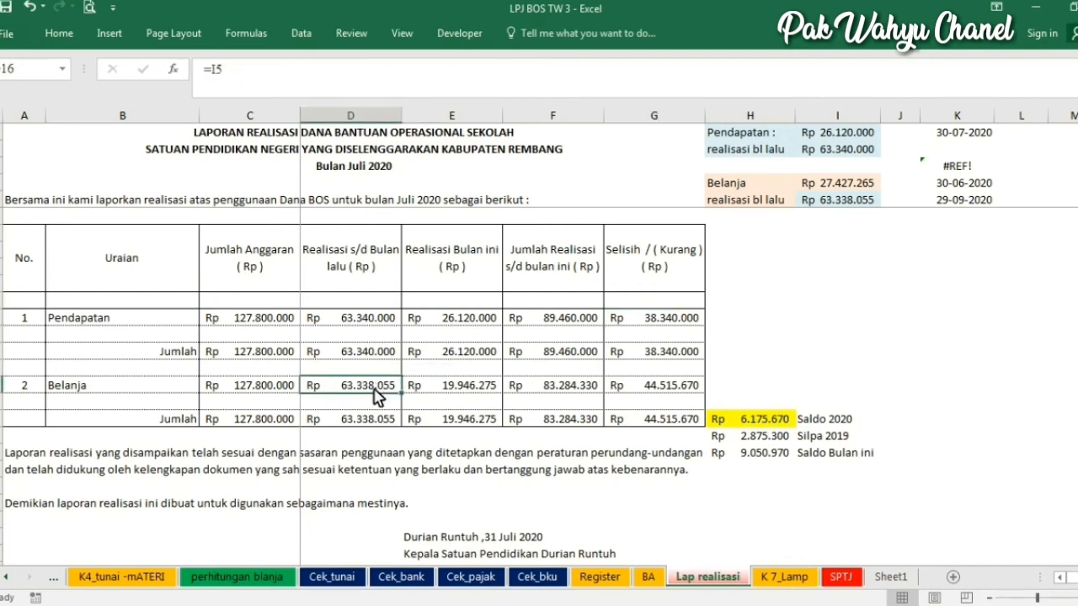
click(456, 390)
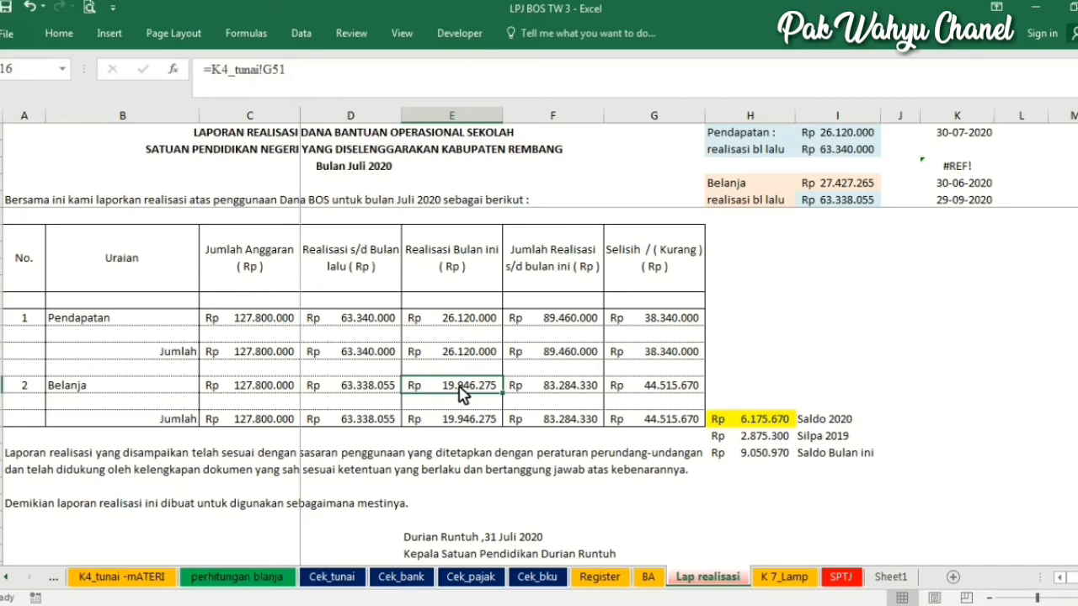
click(570, 389)
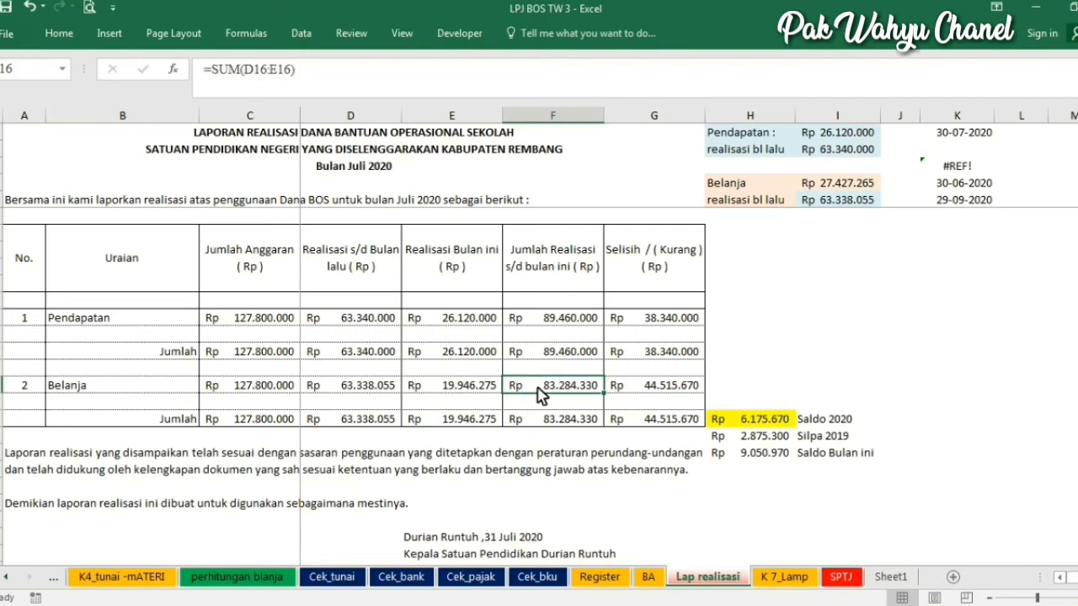
click(680, 392)
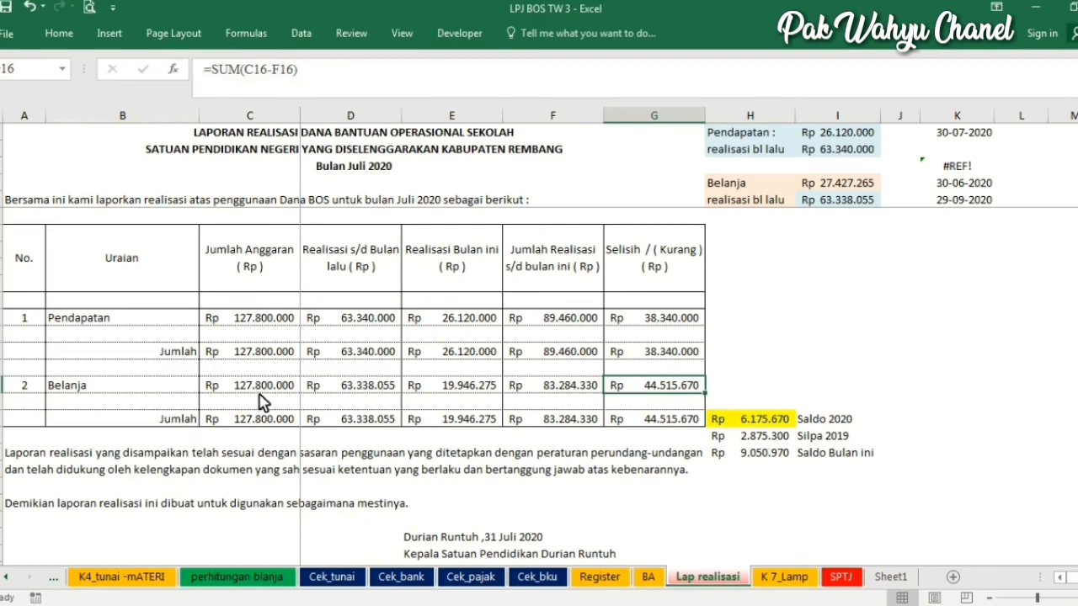
drag(274, 389, 261, 425)
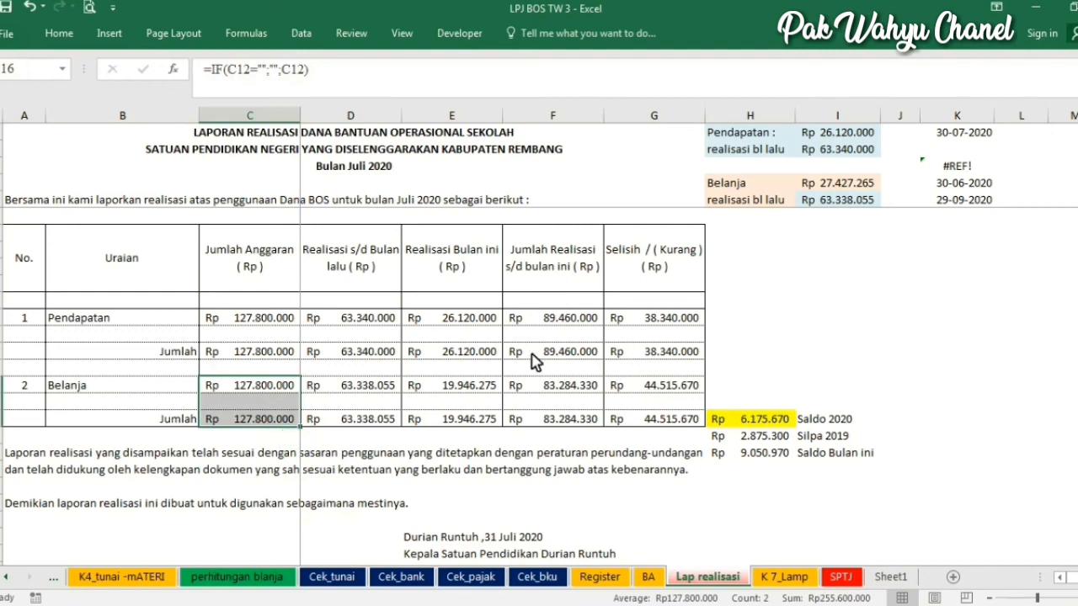
scroll(458, 388, down, 1)
scroll(459, 387, down, 2)
scroll(457, 388, up, 4)
Review the Pernyataan Tanggung Jawab on the K 7_Lamp sheet, including its Penerimaan and Penggunaan table and signature section.
click(792, 577)
scroll(475, 410, up, 6)
scroll(446, 404, up, 1)
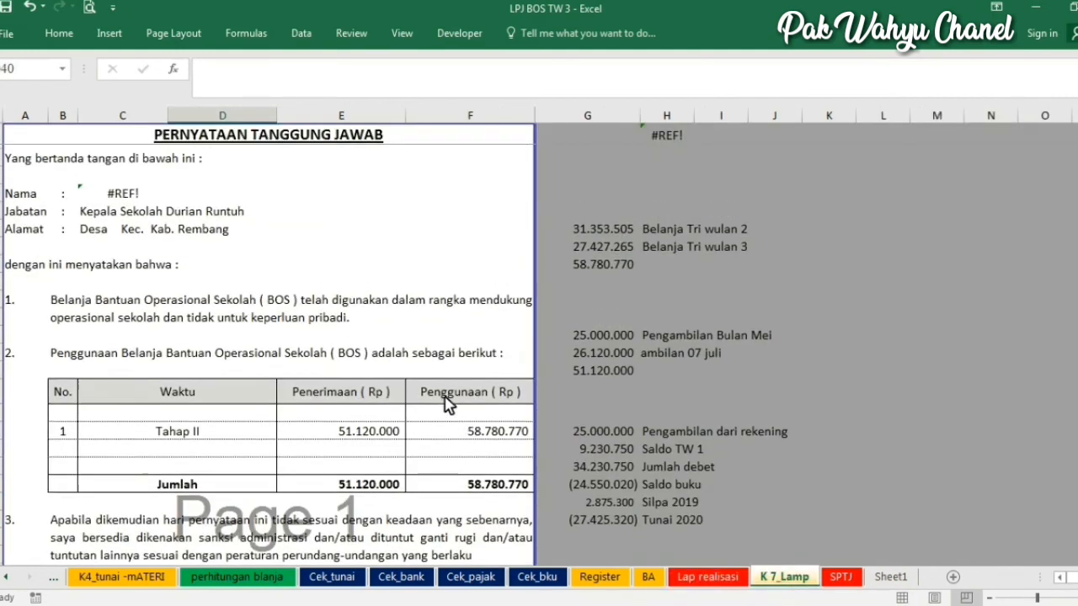
scroll(332, 290, down, 3)
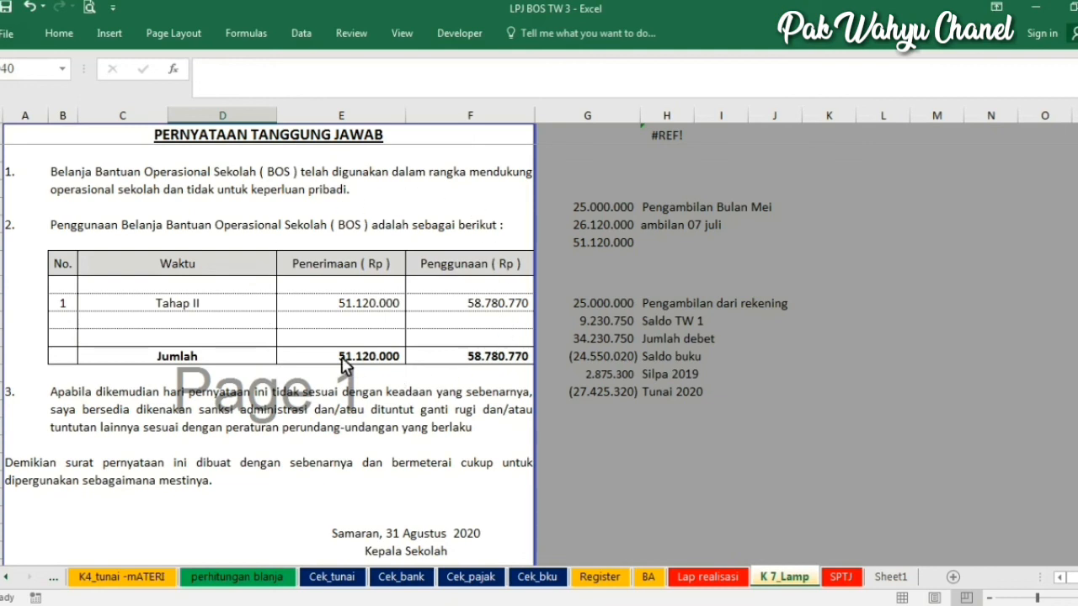
scroll(341, 364, down, 3)
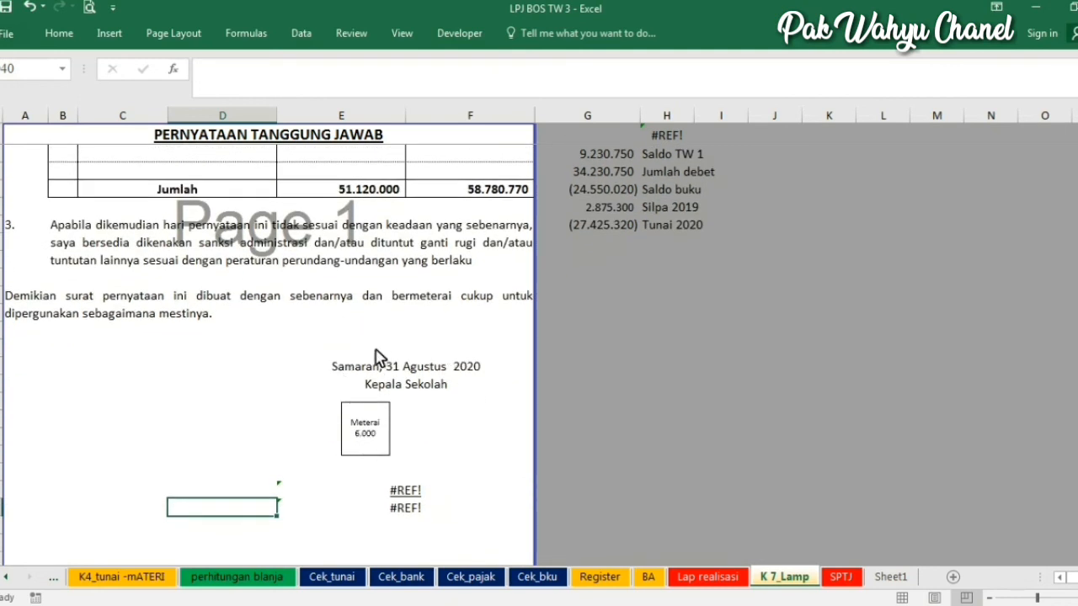
scroll(377, 357, up, 3)
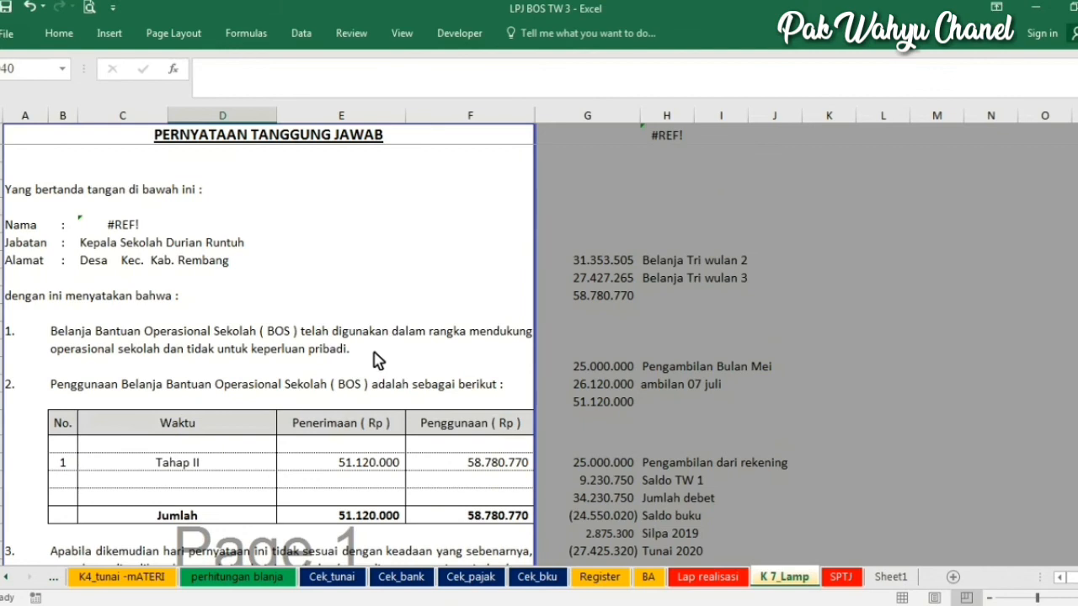
scroll(377, 360, down, 5)
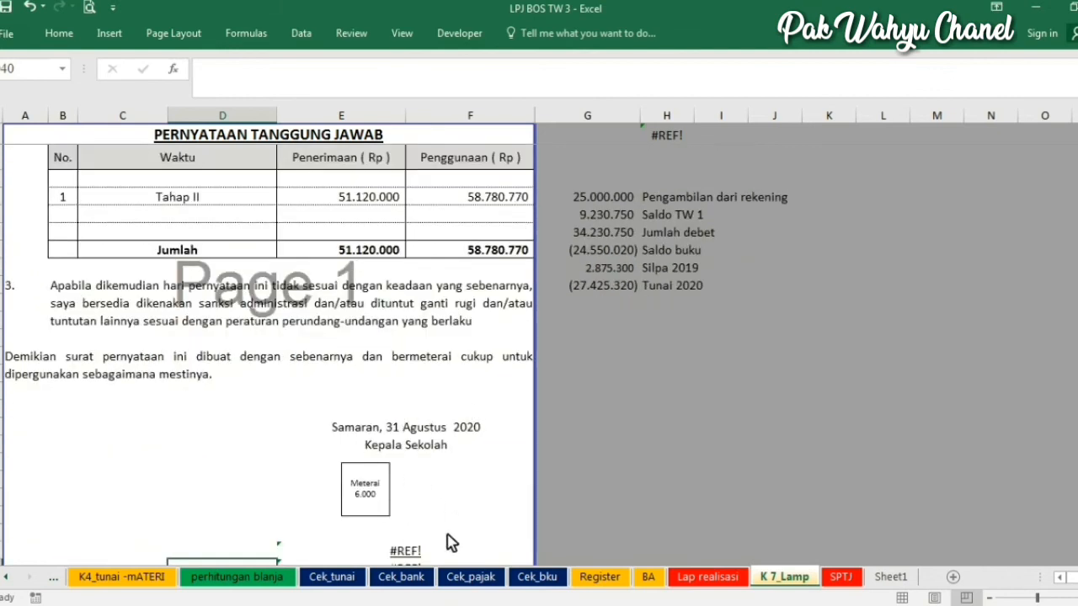
Review the July statement on the SPTJ sheet, including its Pendapatan and Belanja table.
click(844, 578)
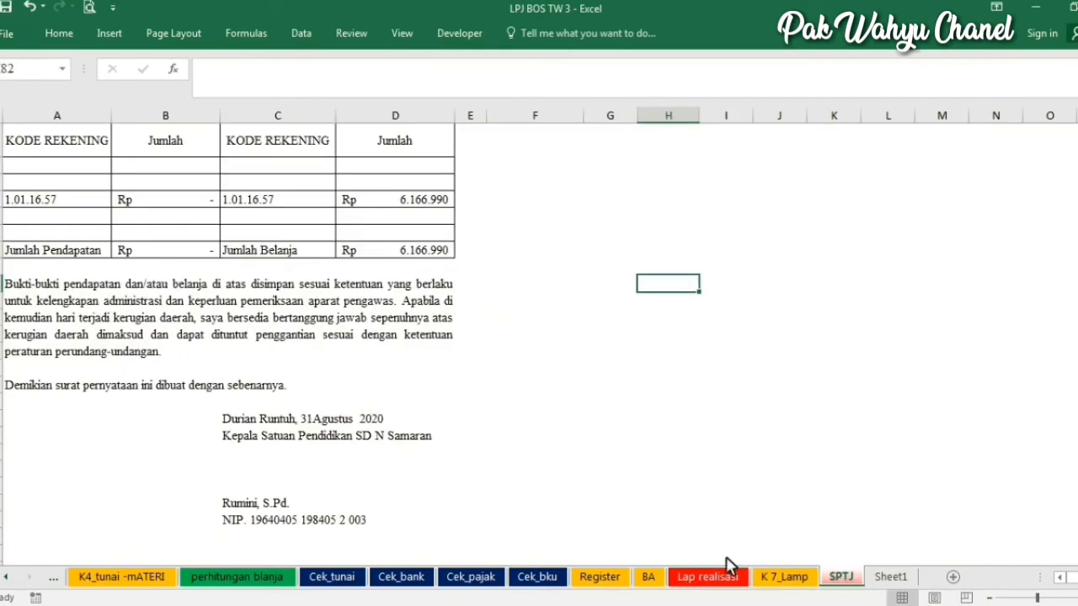
scroll(339, 390, up, 14)
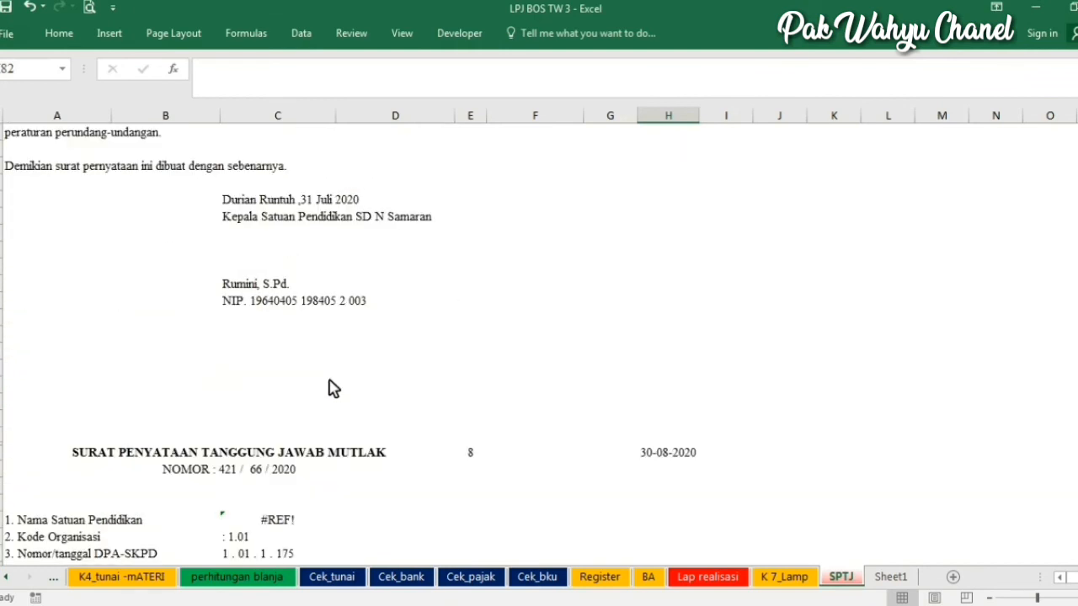
scroll(291, 385, up, 10)
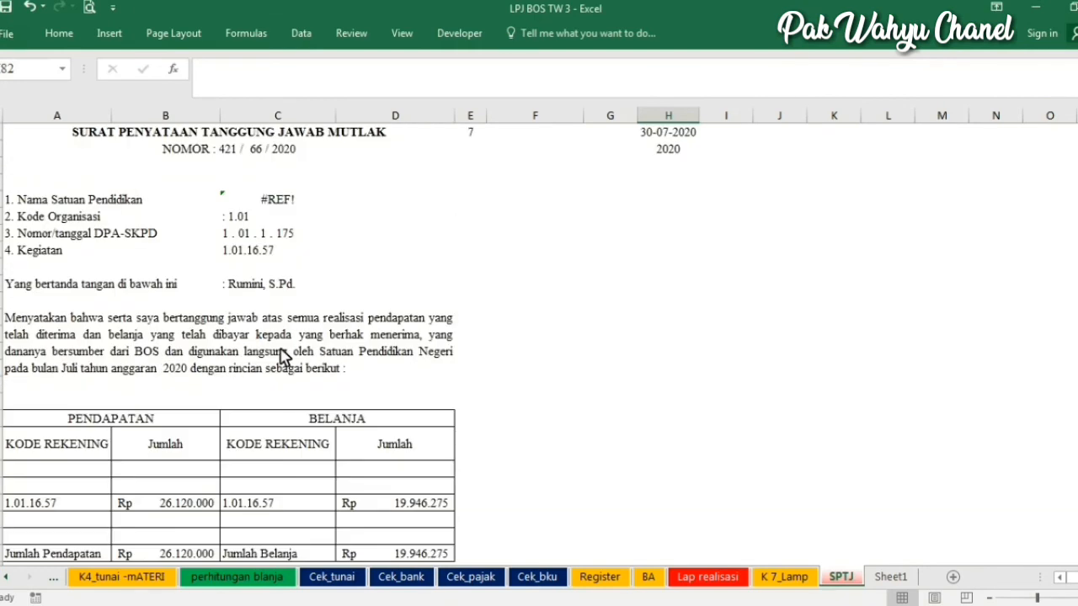
scroll(282, 355, down, 7)
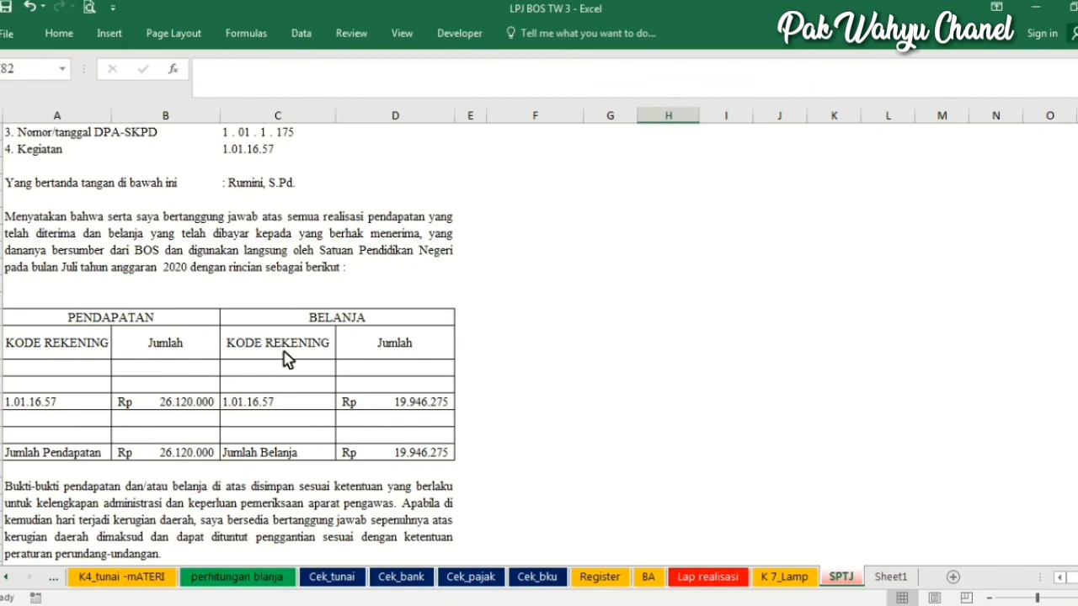
scroll(284, 359, down, 1)
scroll(286, 362, up, 5)
Return to the K4_tunai -mATERI sheet and bring the workbook's first sheets, starting with MSD, into reach.
click(8, 577)
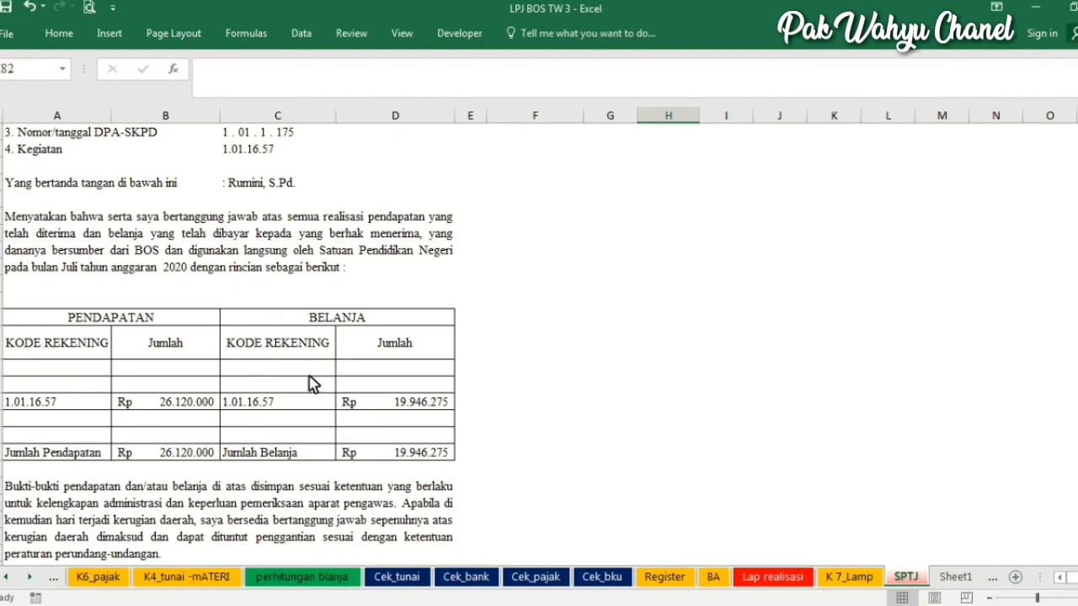
scroll(312, 383, up, 2)
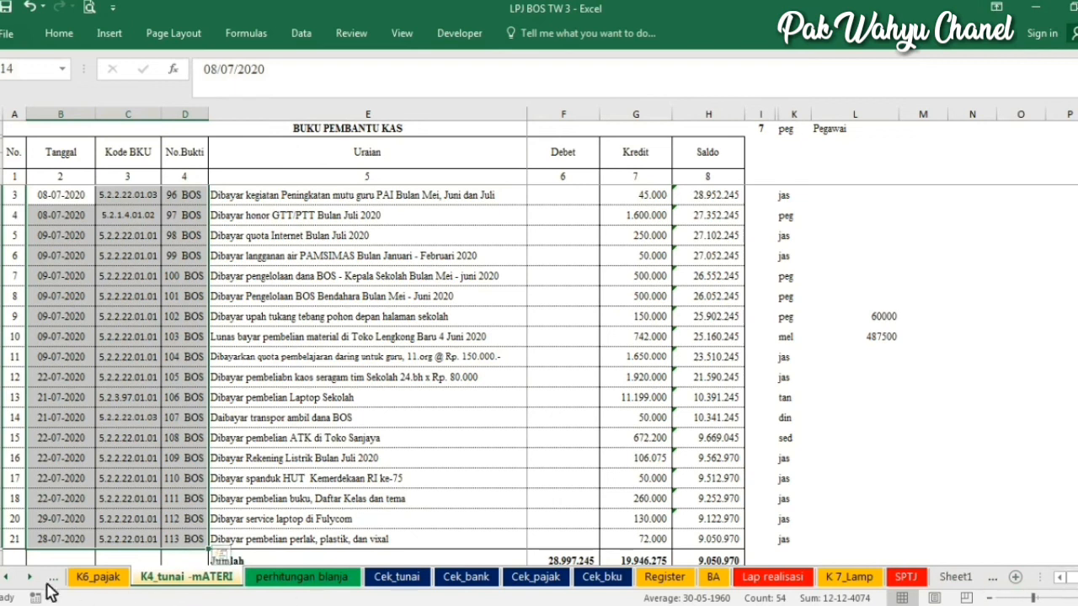
click(16, 579)
click(16, 579)
click(16, 579)
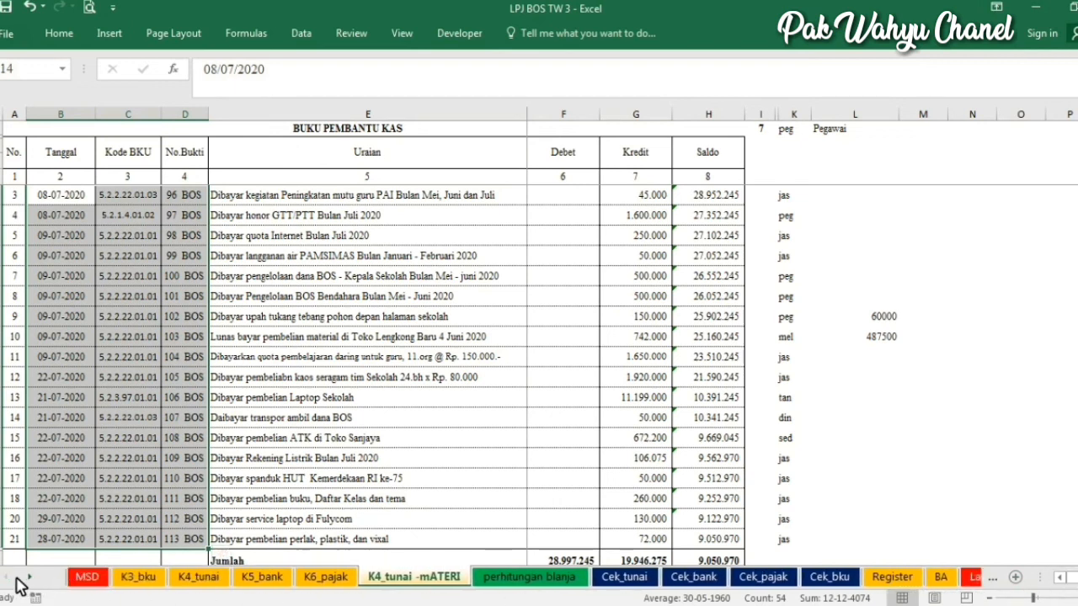